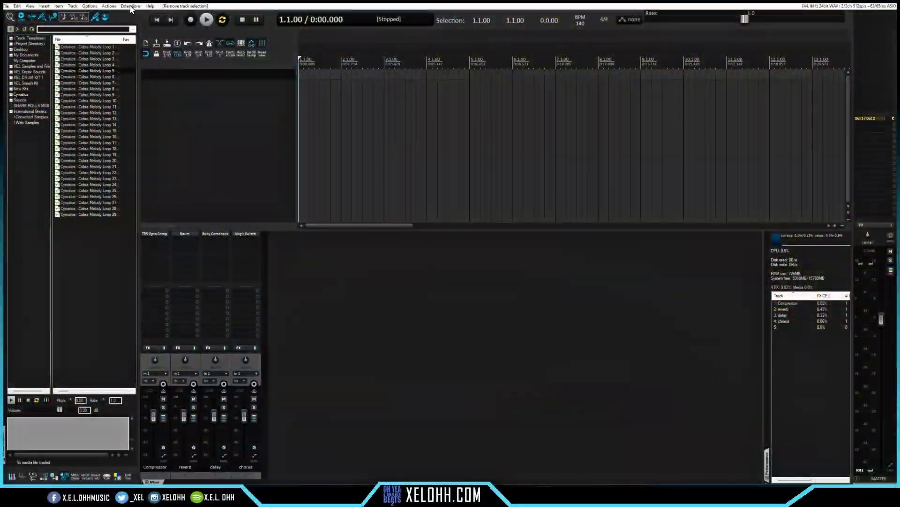
Step: In ReaPack's repository manager, install/update the packages from the ReaperScripts repository
left_click(131, 5)
mouse_move(113, 29)
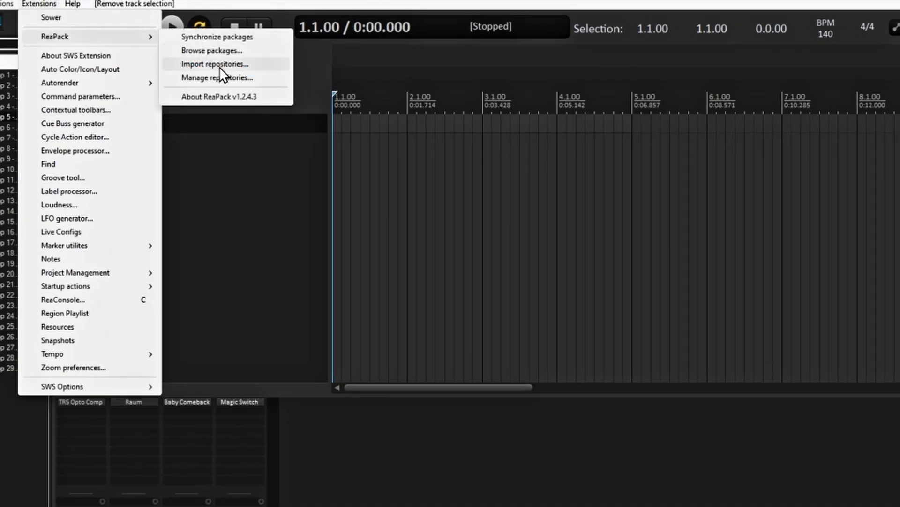
left_click(220, 64)
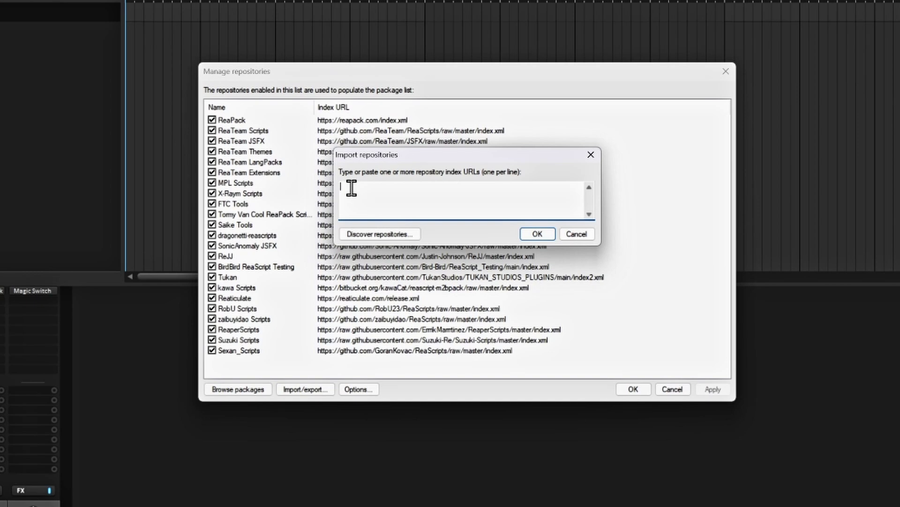
key("Escape")
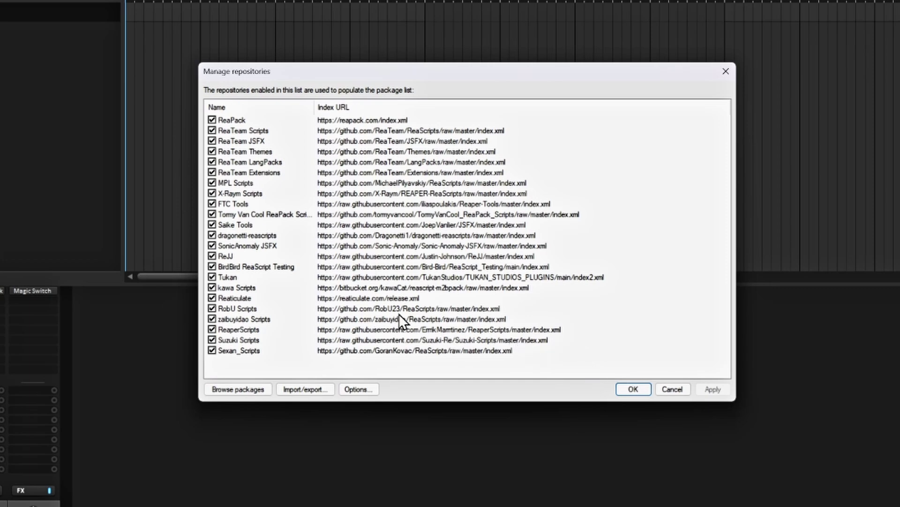
double_click(430, 329)
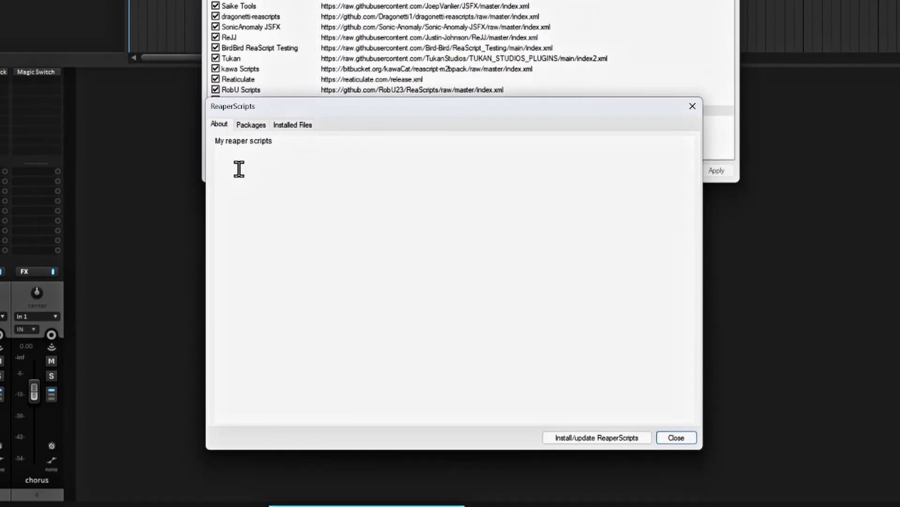
left_click(253, 125)
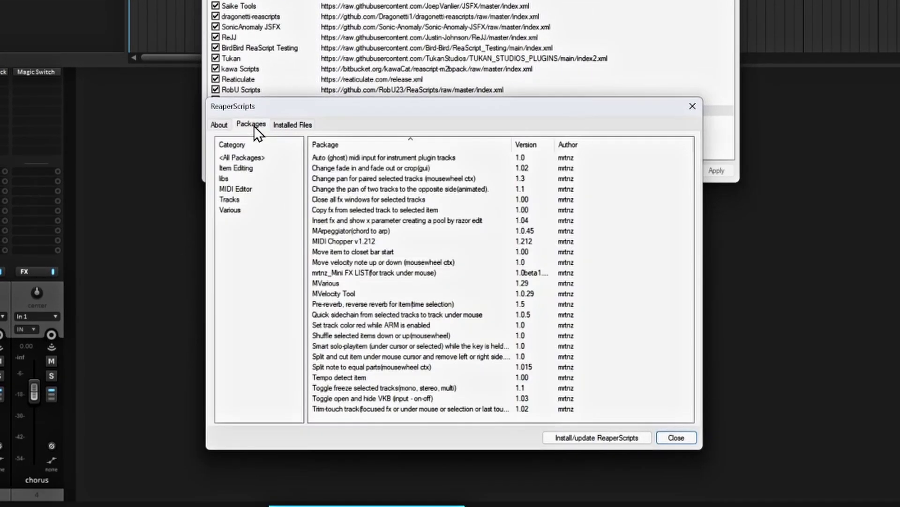
left_click(599, 438)
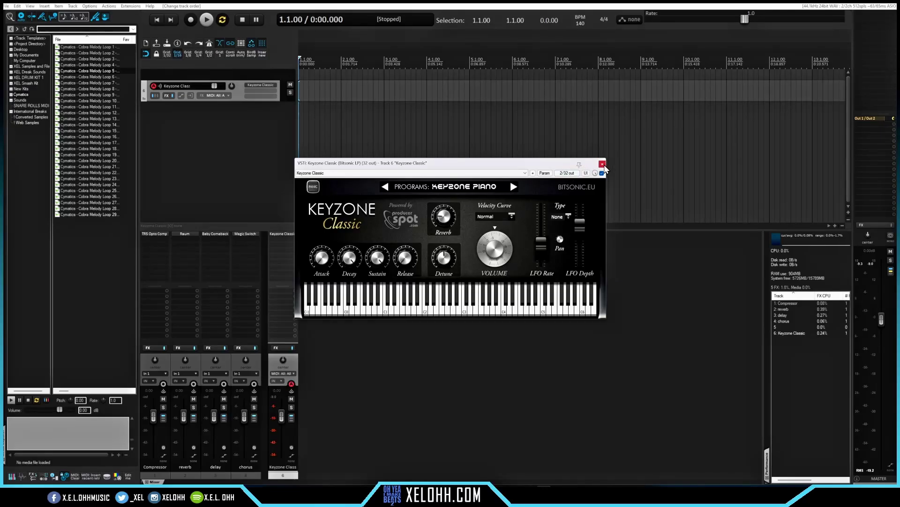
Step: Close the Keyzone Classic window and create an empty MIDI item over bars 1–3 to edit
left_click(603, 164)
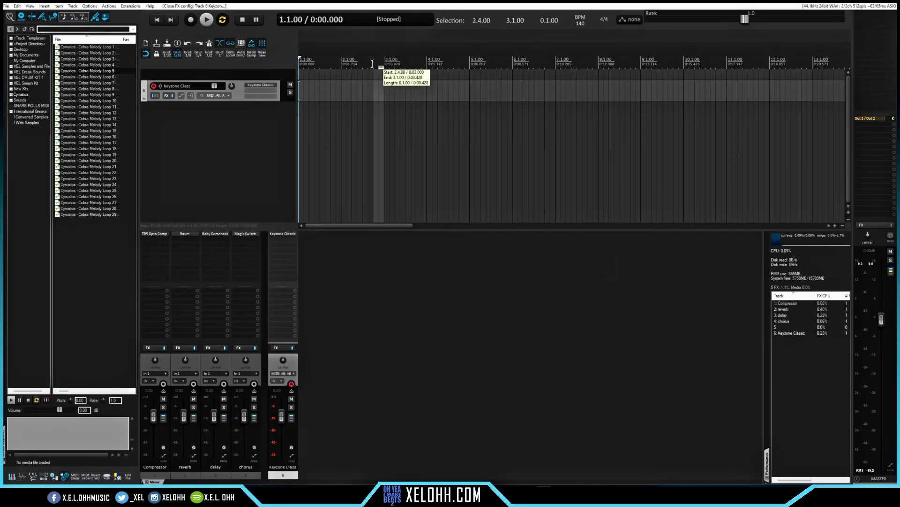
left_click_drag(381, 64, 299, 63)
left_click(262, 52)
double_click(342, 94)
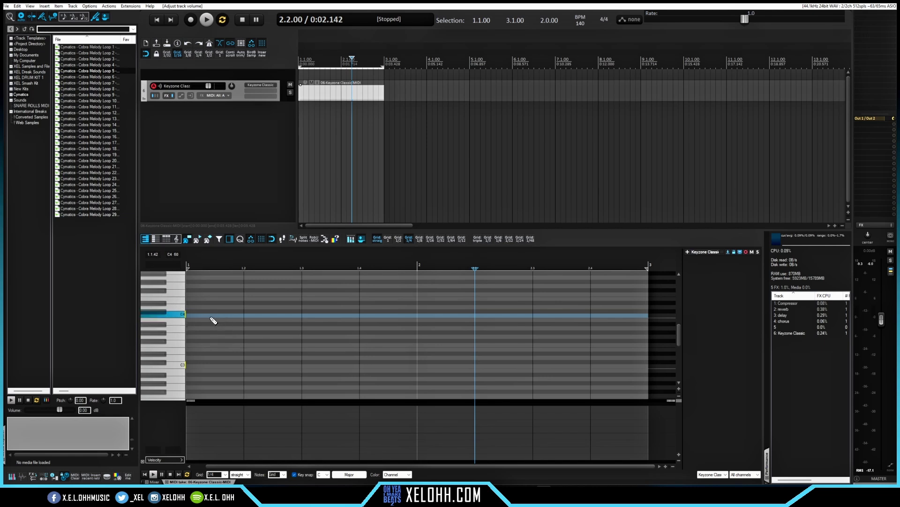
Step: Insert a minor seventh chord at the start of the item and play it
scroll(192, 318, "up", 1)
left_click(189, 332)
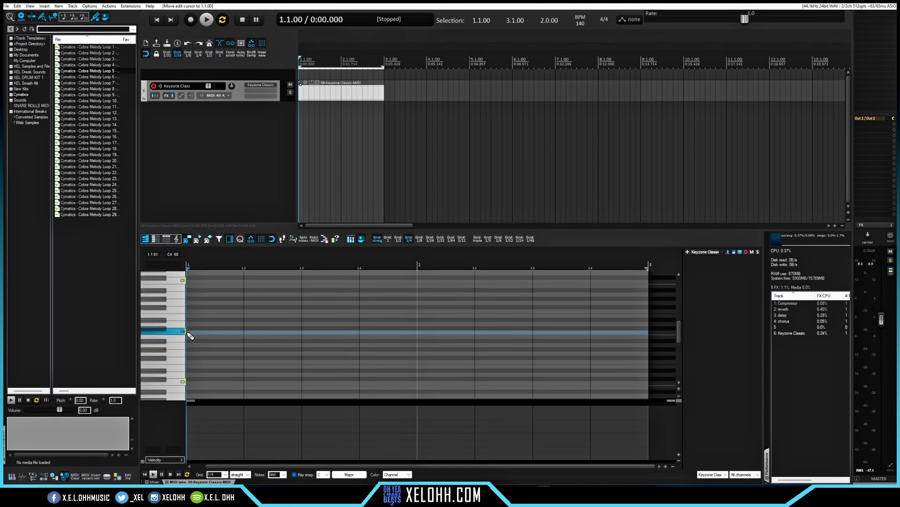
right_click(187, 332)
mouse_move(277, 154)
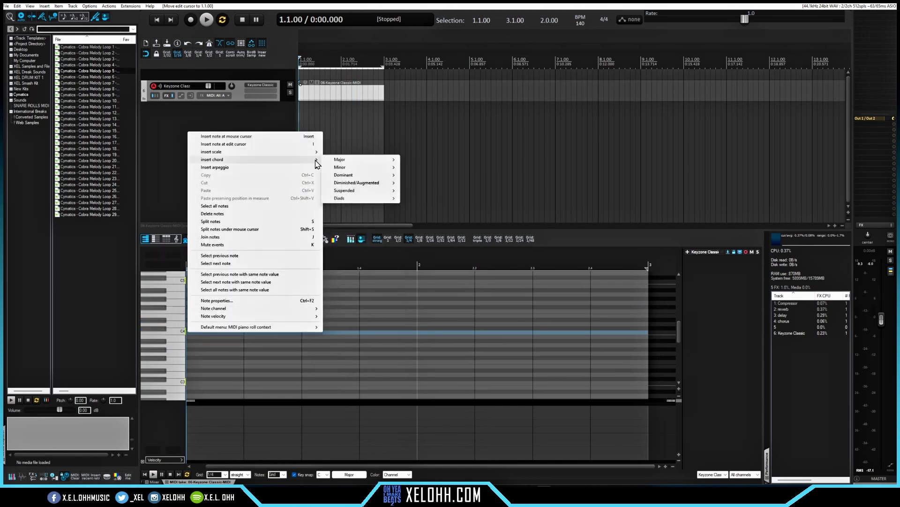
mouse_move(381, 168)
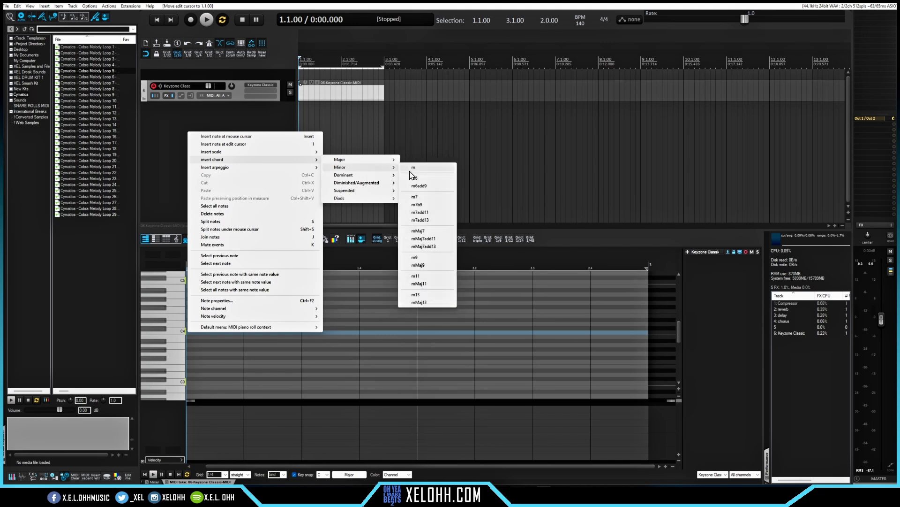
left_click(436, 202)
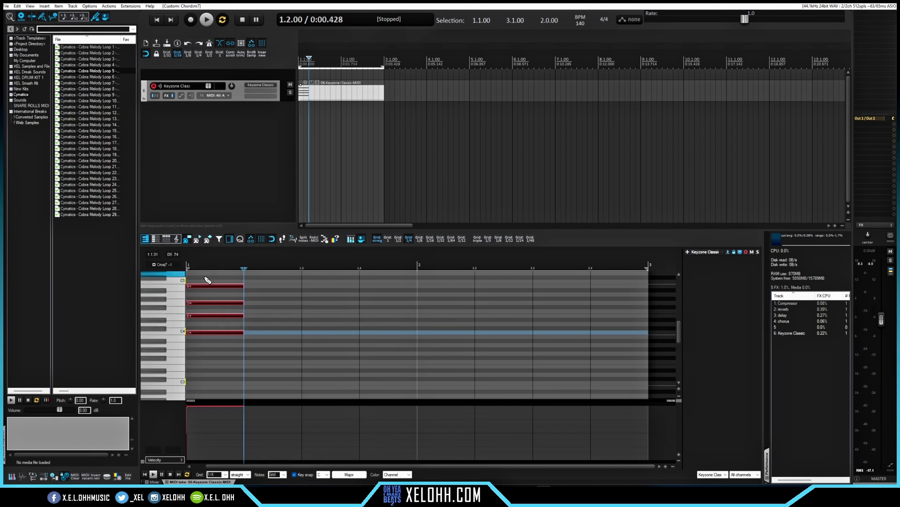
left_click(196, 338)
key("space")
key("space")
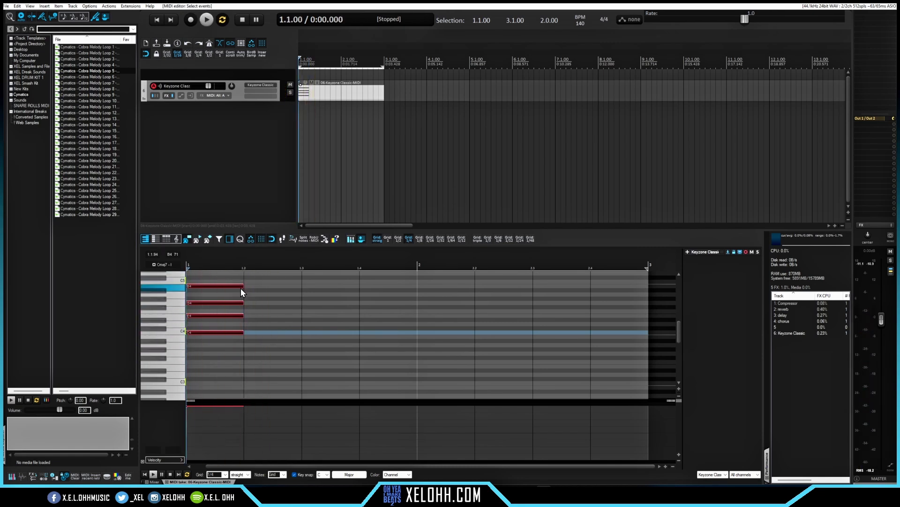
Step: Lengthen the chord to a half note, copy it to 1.3, and duplicate bar one into bar two
left_click_drag(243, 286, 302, 285)
left_click_drag(194, 334, 311, 335)
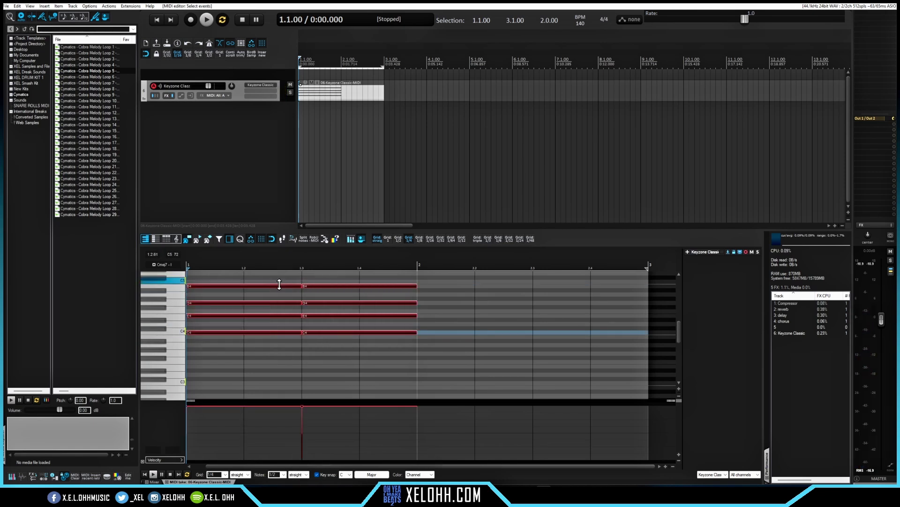
key("ctrl+d")
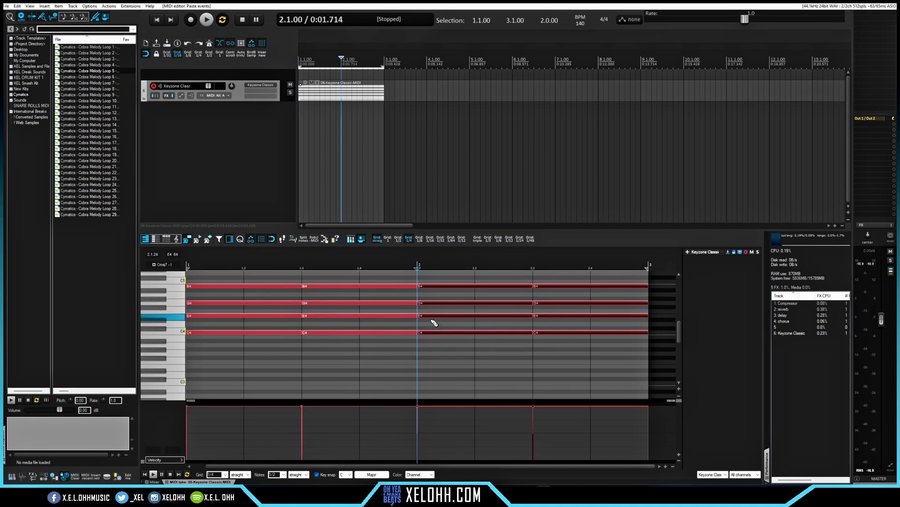
Step: Transpose the copied chords, ending on A3, C4, E4, G4 for the last chord
left_click_drag(337, 372, 335, 336)
left_click_drag(474, 345, 479, 283)
left_click_drag(580, 350, 590, 273)
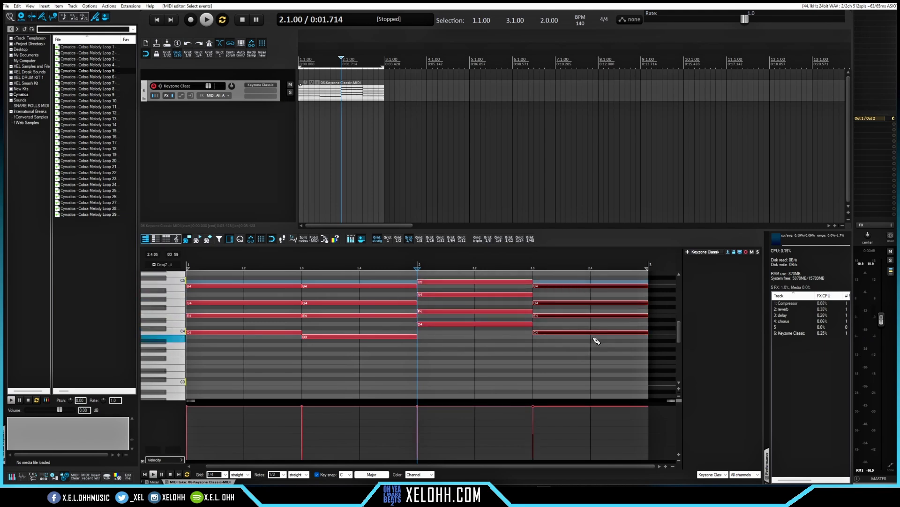
left_click_drag(586, 331, 590, 352)
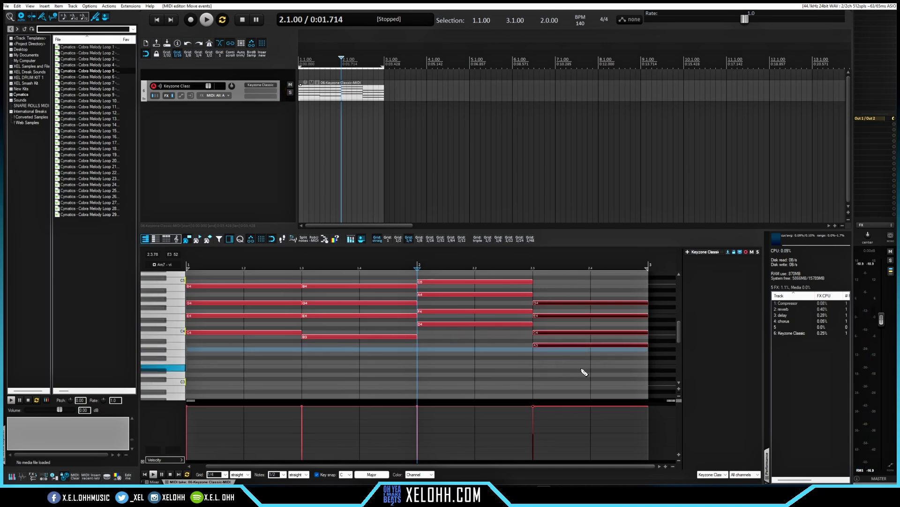
scroll(582, 369, "up", 1)
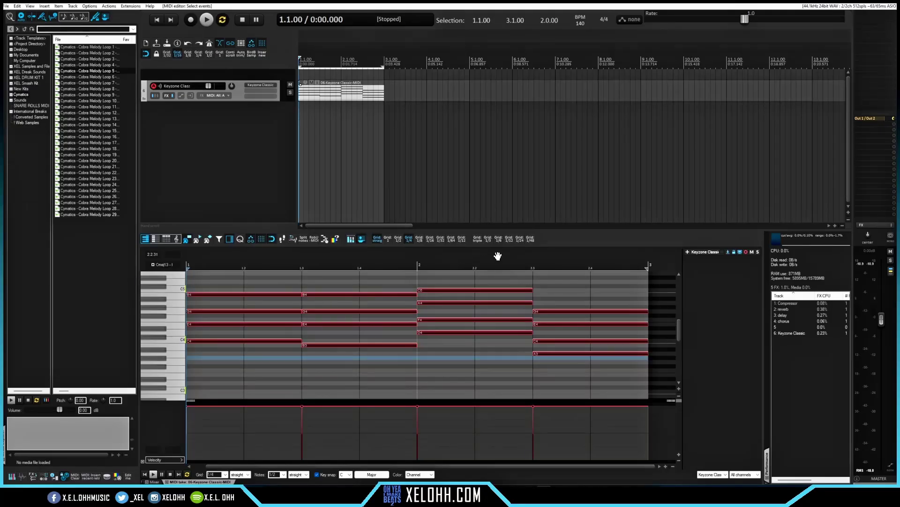
Step: Undock the MIDI editor and run mrtnz_Arpeggiator from the Actions list filtered by 'mr'
key("space")
left_click(362, 239)
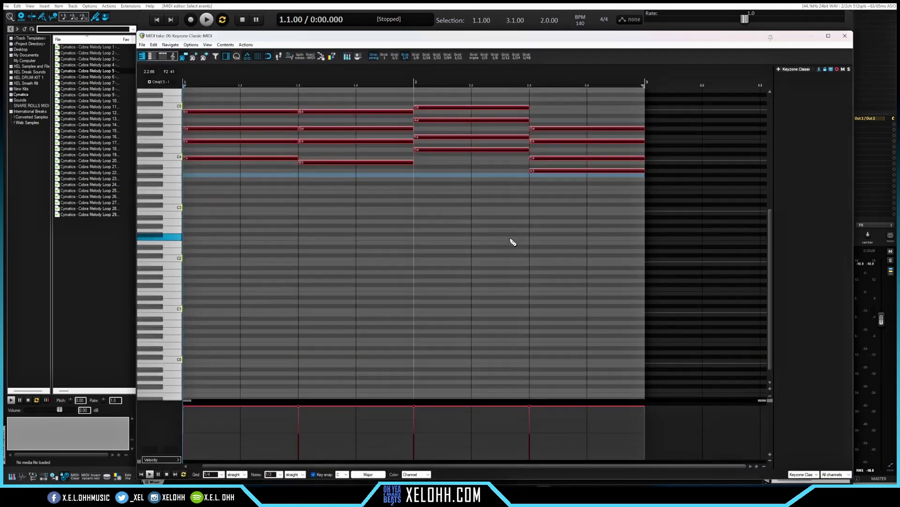
scroll(581, 253, "up", 3)
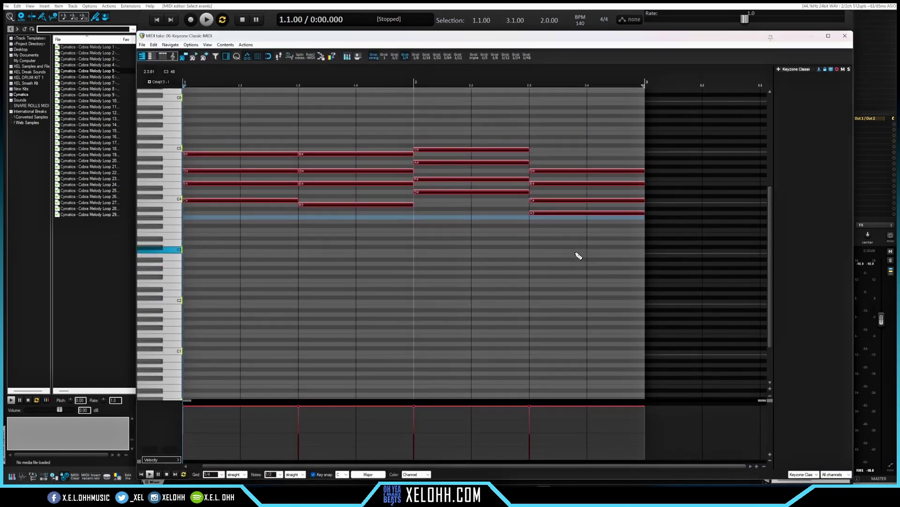
key("shift+slash")
type("m")
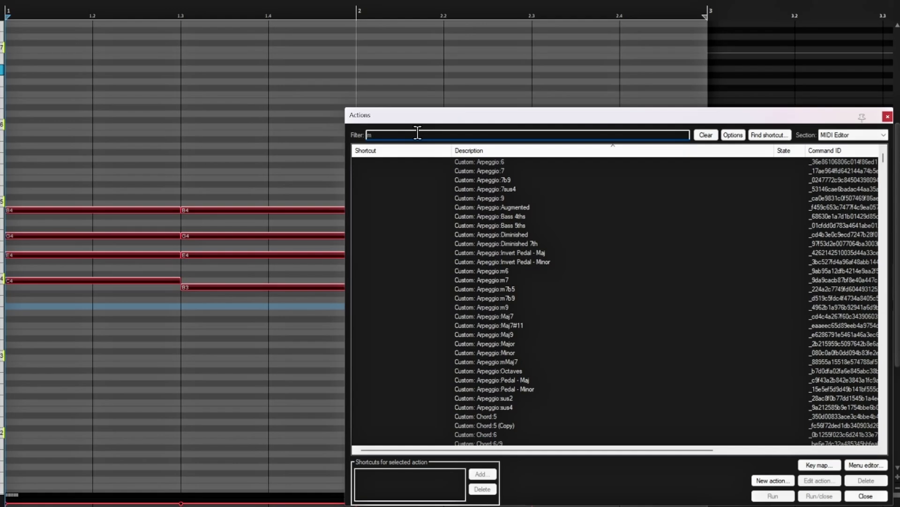
type("r")
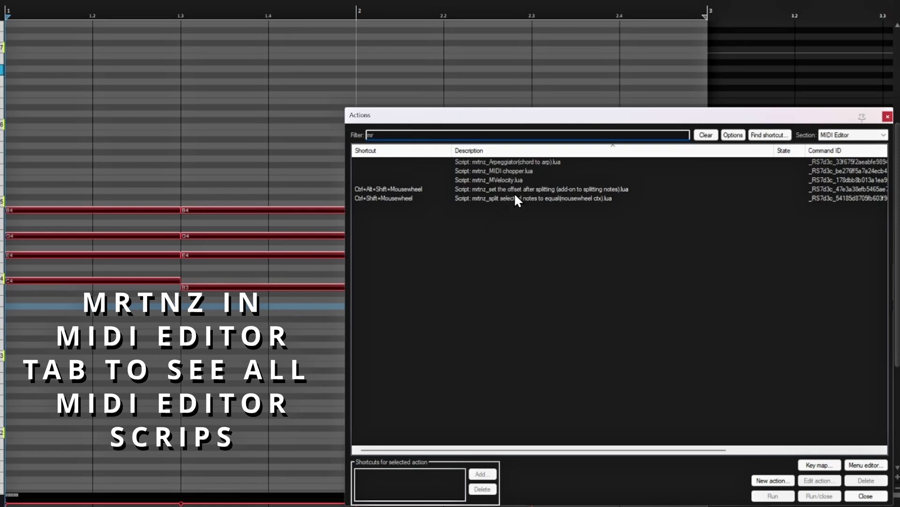
left_click(503, 161)
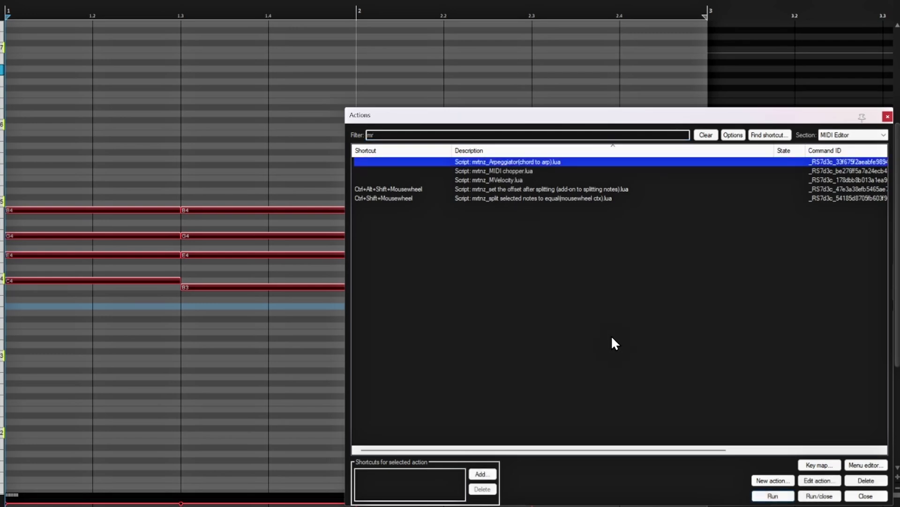
left_click(774, 496)
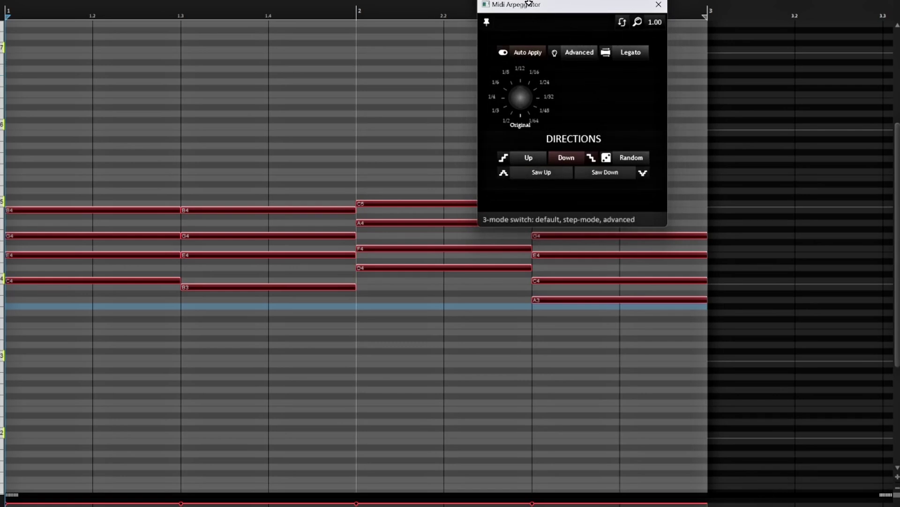
Step: Sweep the arpeggiator rate through half notes and 1/24, then back to Original
left_click_drag(584, 16, 638, 2)
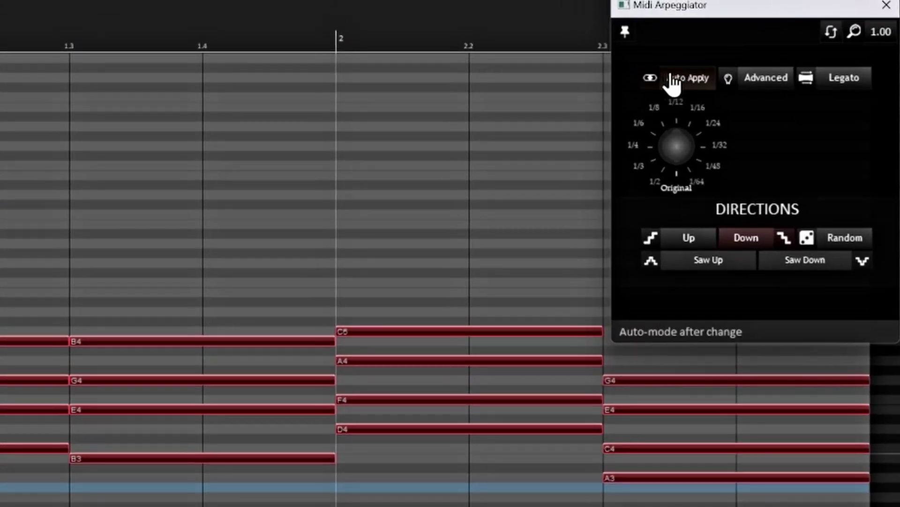
left_click(650, 79)
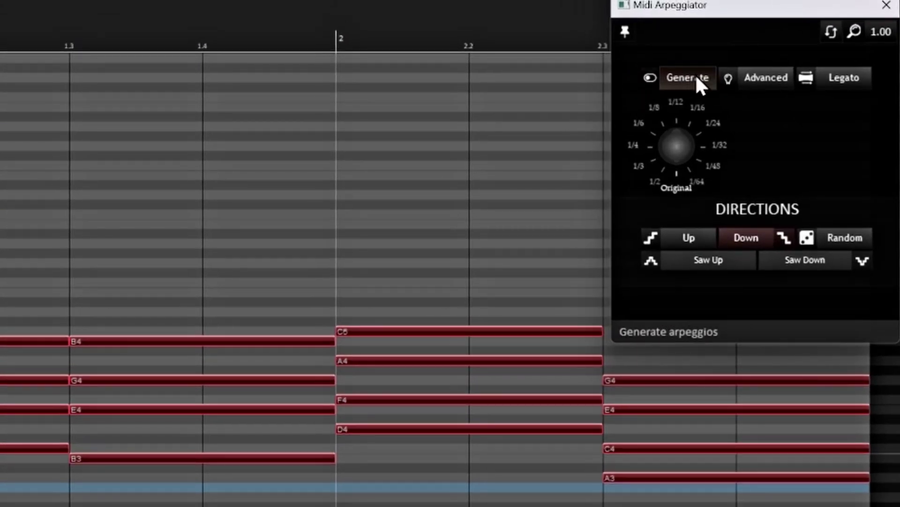
left_click(650, 78)
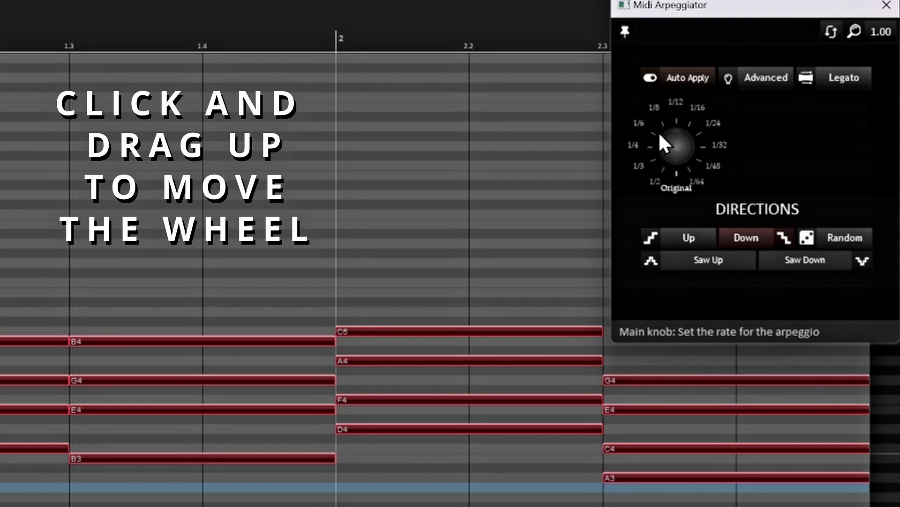
left_click_drag(675, 151, 662, 69)
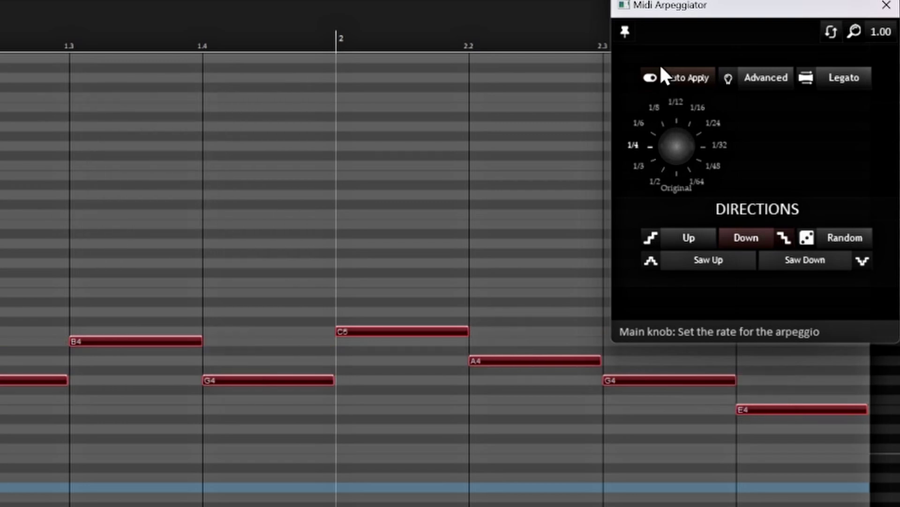
left_click_drag(657, 35, 652, 0)
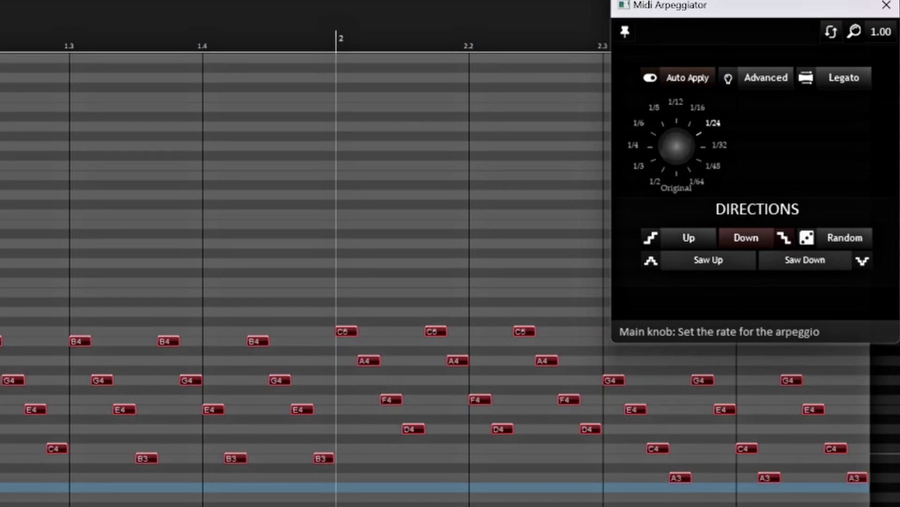
left_click_drag(628, 2, 654, 140)
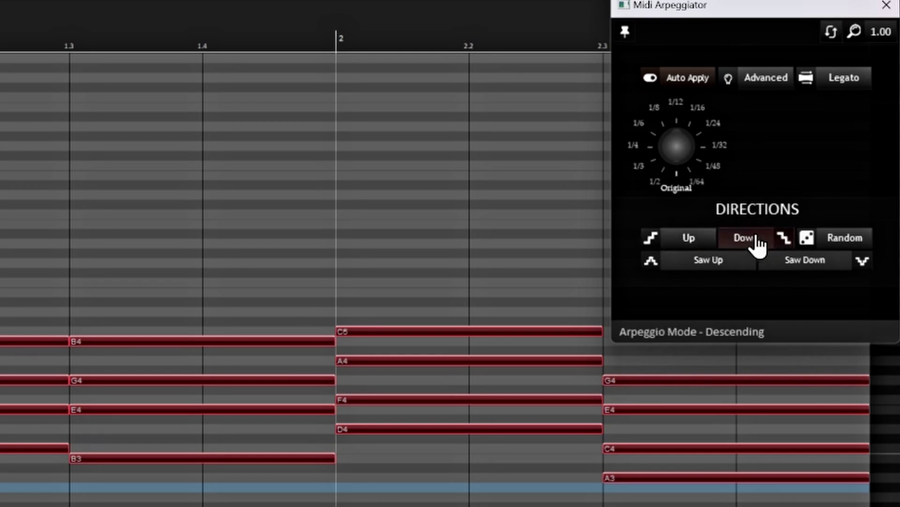
Step: Audition Random, Up, Down, Saw Up and Saw Down arpeggio directions, ending on Up
left_click(815, 240)
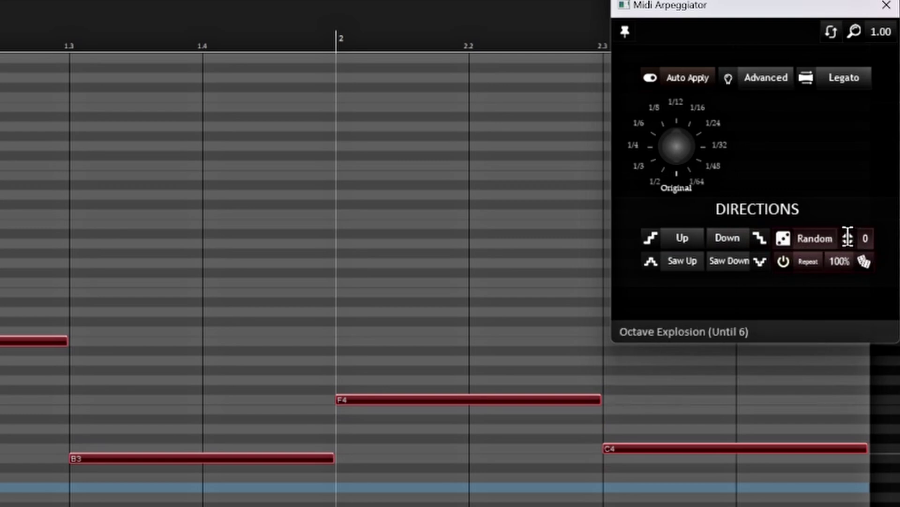
scroll(849, 237, "up", 4)
scroll(848, 238, "up", 3)
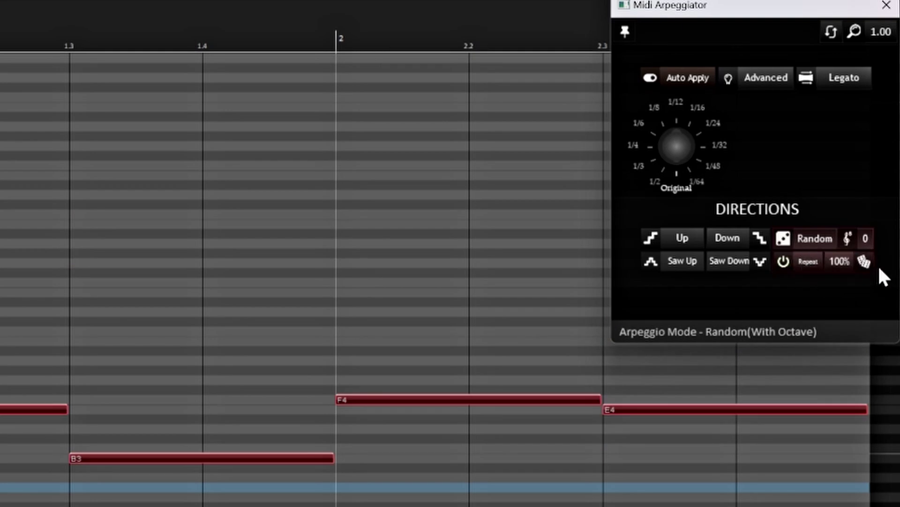
left_click(683, 242)
left_click(755, 248)
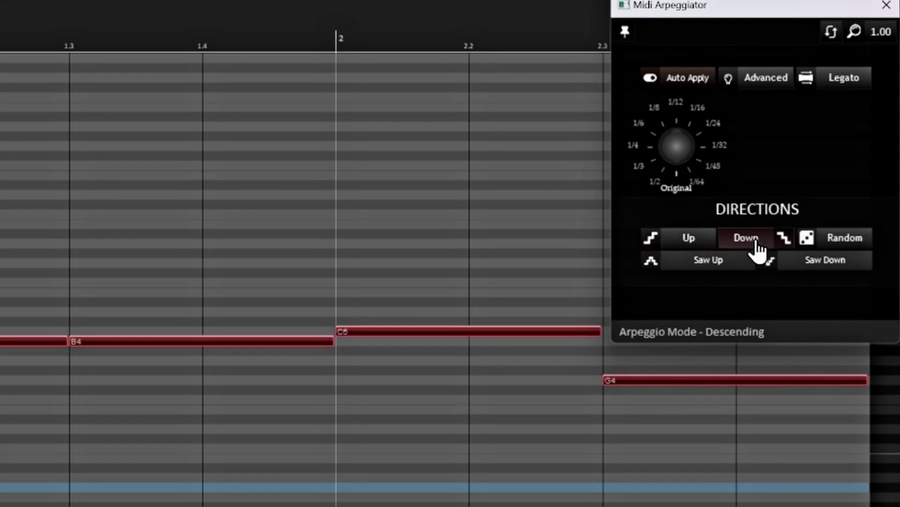
left_click(685, 248)
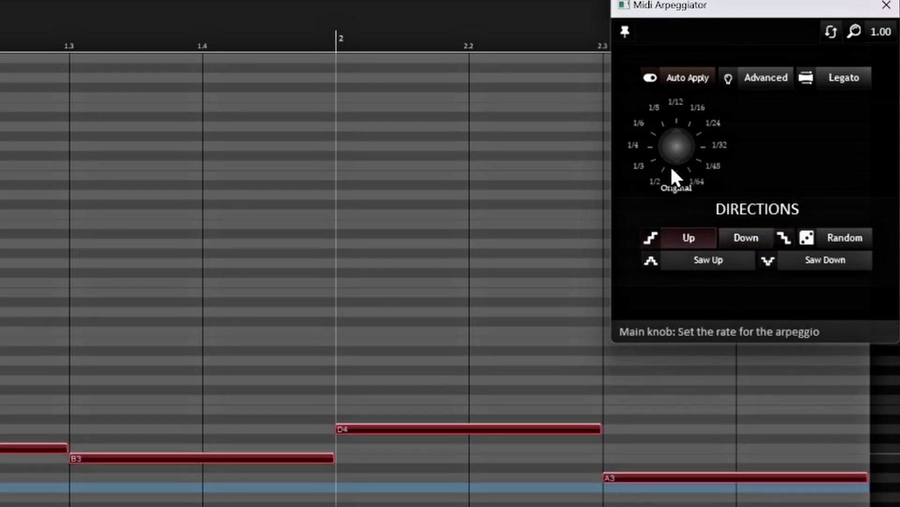
left_click_drag(674, 148, 663, 1)
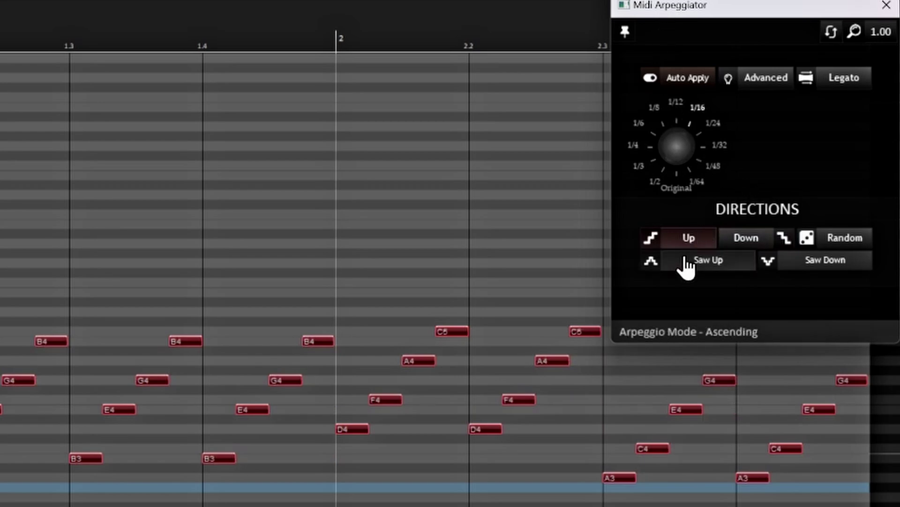
left_click(751, 240)
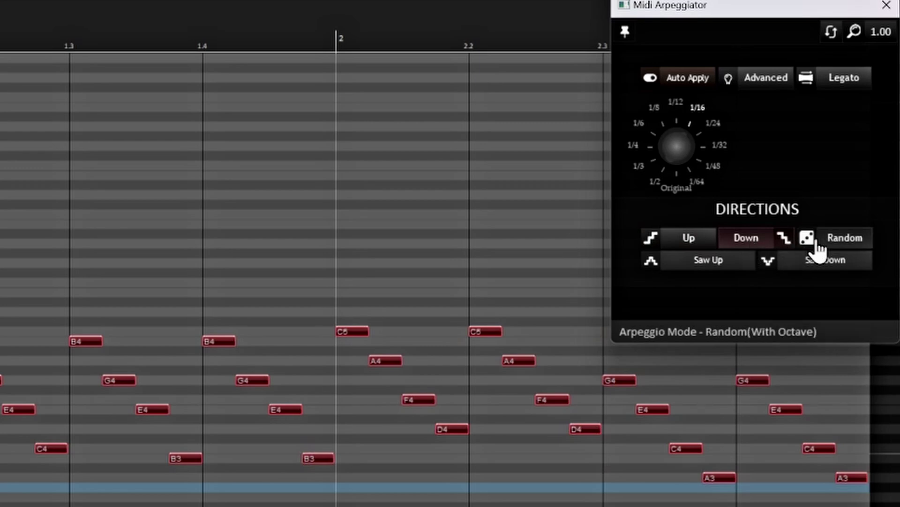
left_click(845, 244)
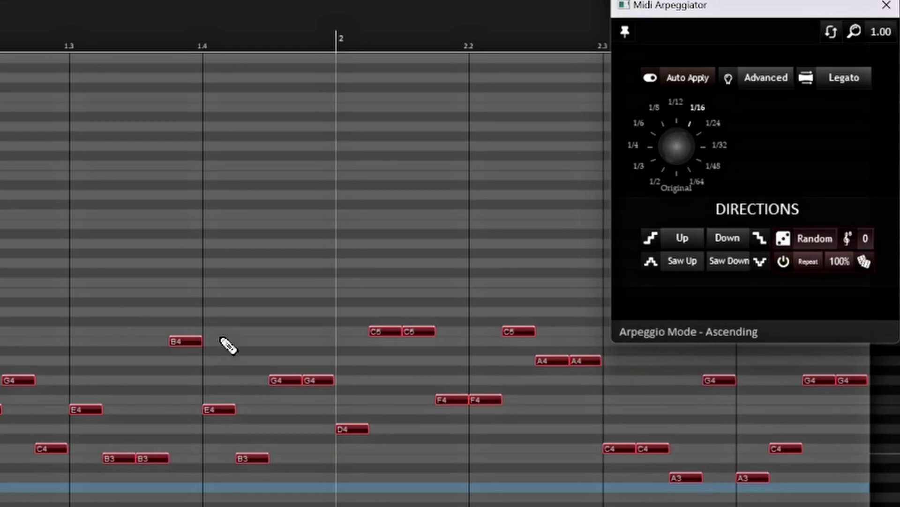
left_click(677, 263)
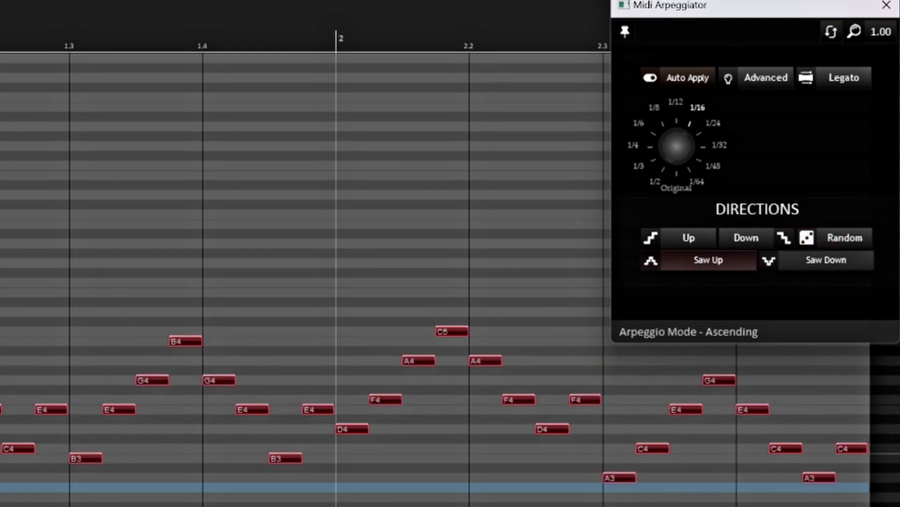
left_click(822, 262)
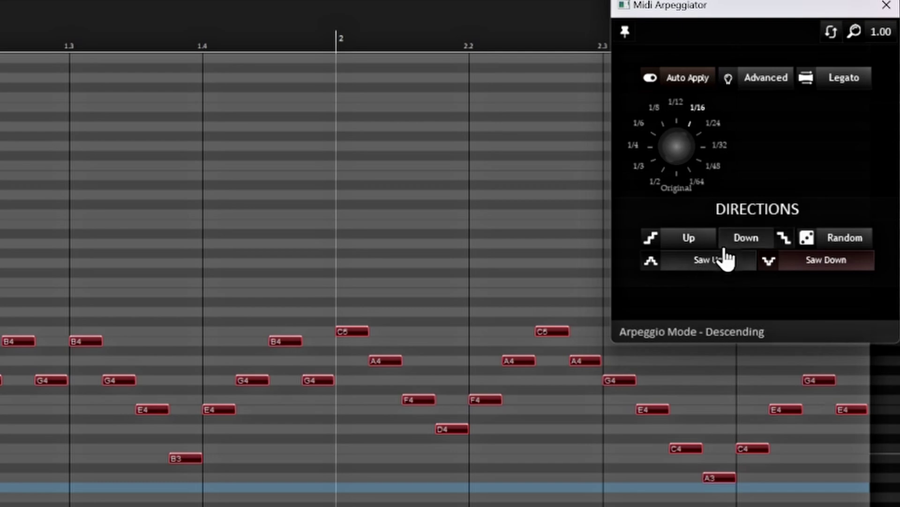
left_click(687, 239)
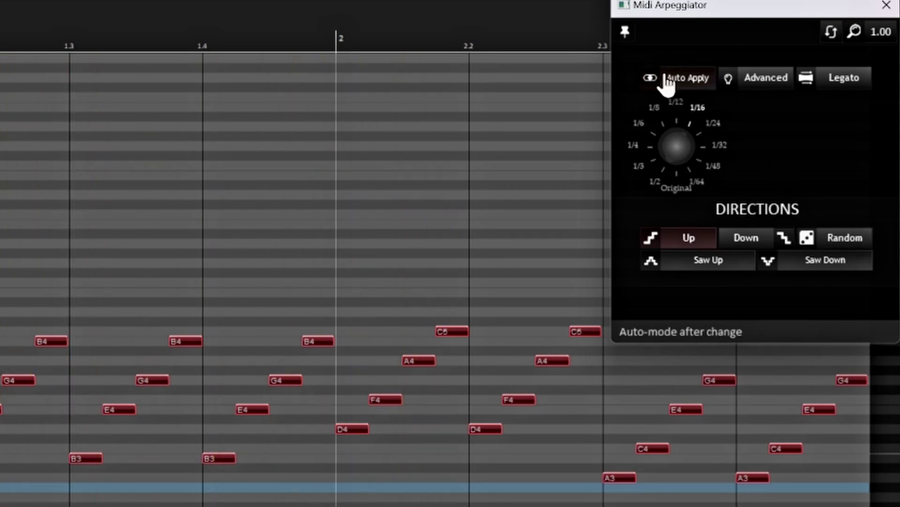
Step: Show the advanced settings, lower velocity to 51, and tune the rate for an even arpeggio
left_click(767, 79)
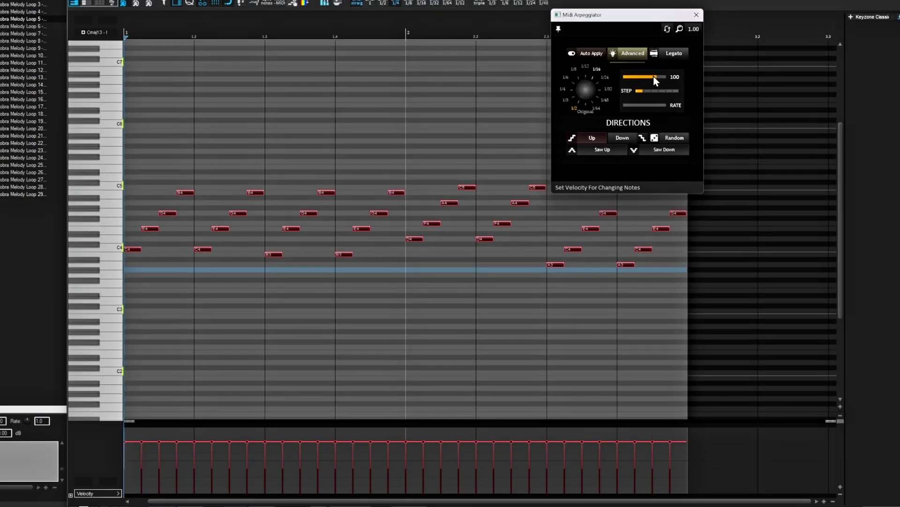
left_click_drag(654, 76, 645, 77)
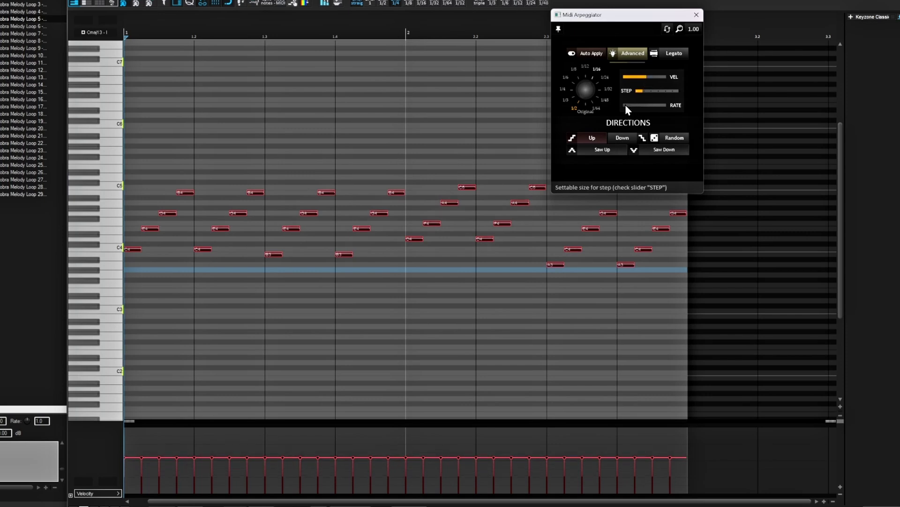
left_click_drag(625, 104, 639, 105)
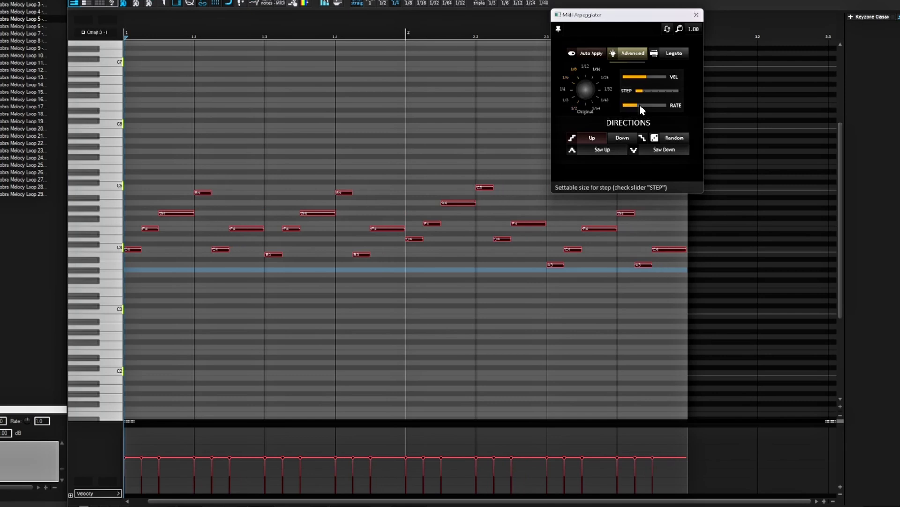
key("space")
left_click_drag(640, 106, 657, 106)
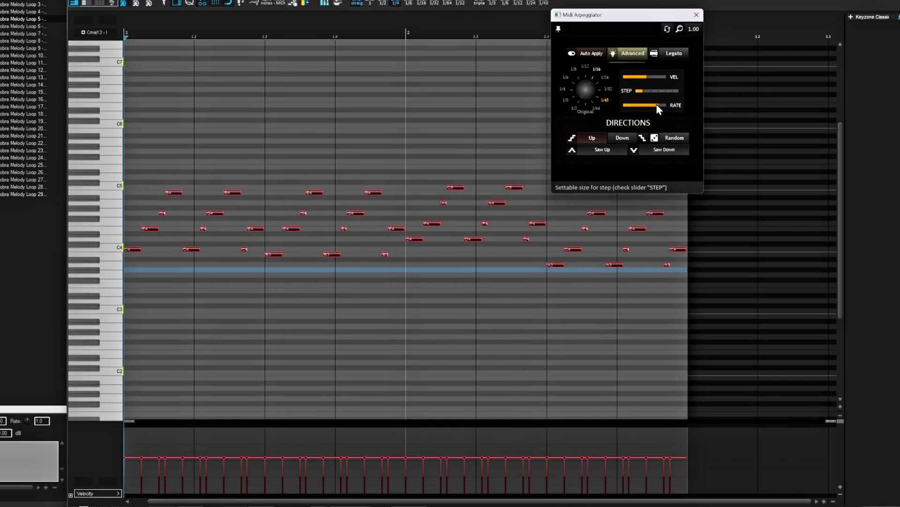
key("space")
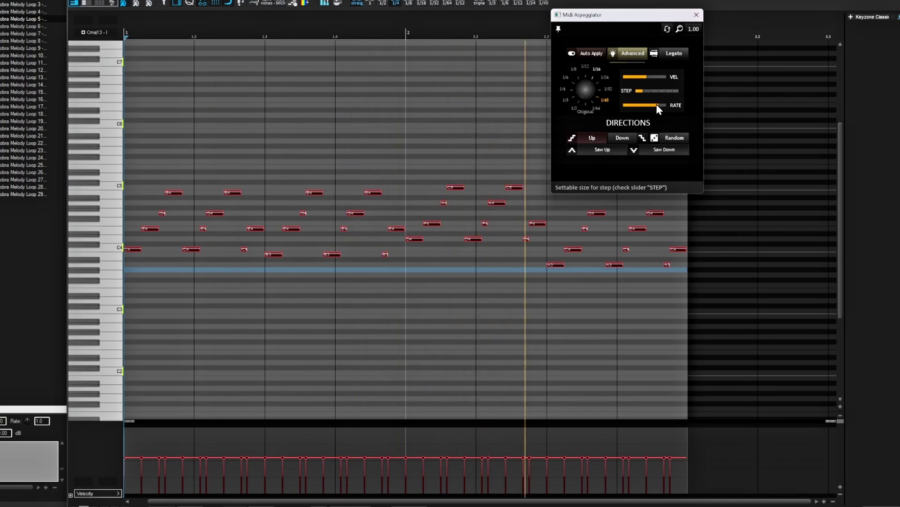
left_click_drag(624, 105, 676, 93)
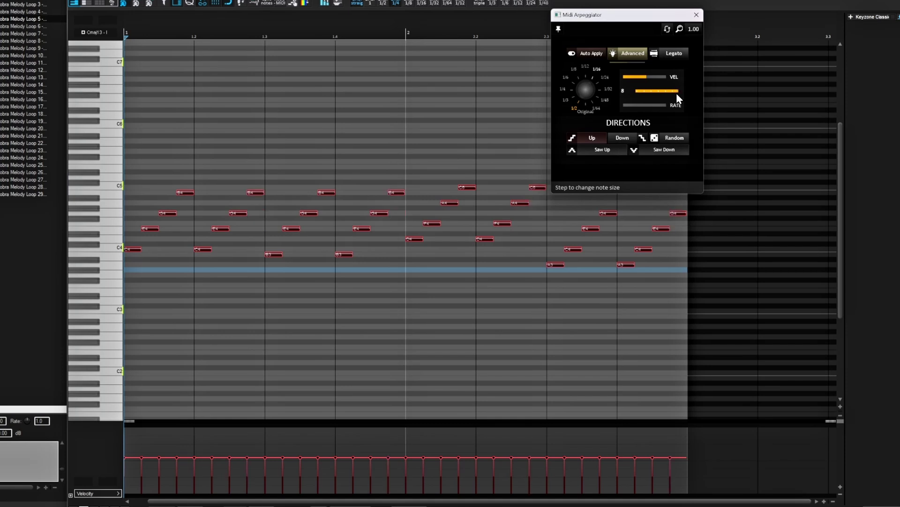
key("space")
Step: Make notes legato, briefly try staccato, restore legato, then enter step-pattern mode
left_click(675, 53)
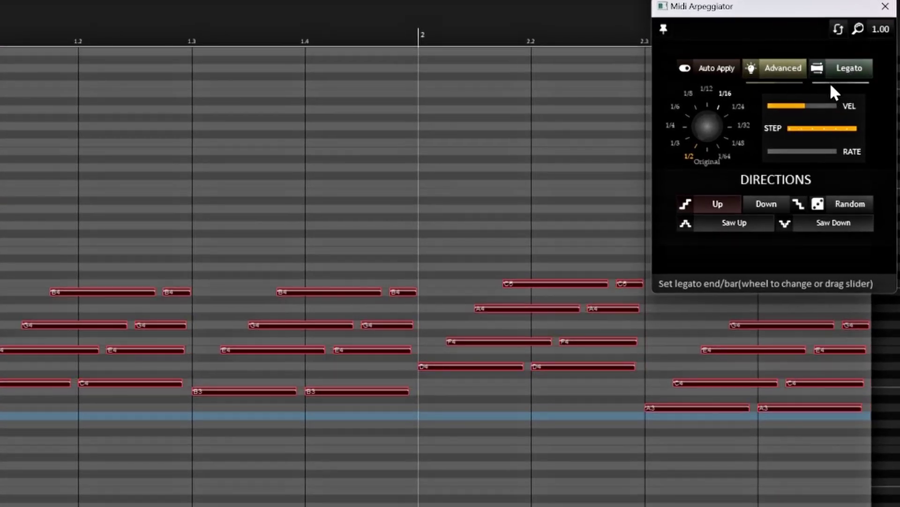
left_click(846, 72)
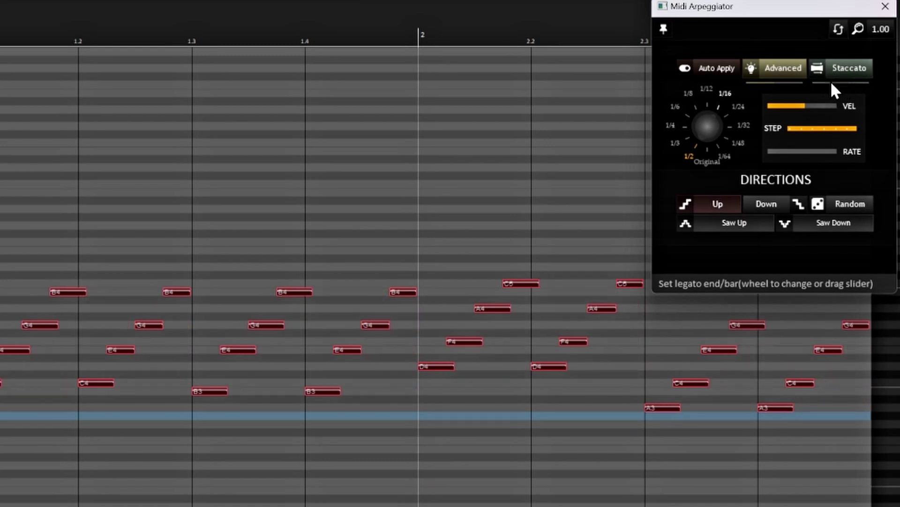
scroll(816, 85, "down", 3)
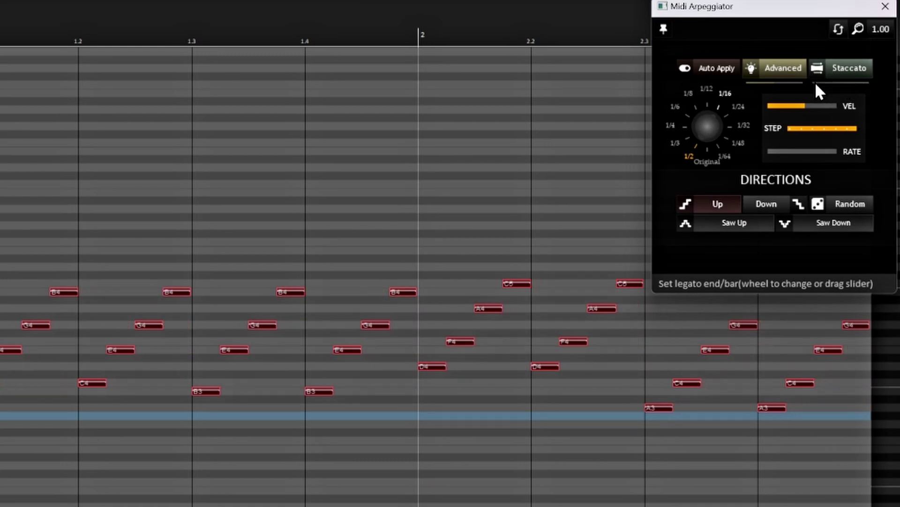
left_click_drag(866, 83, 822, 82)
scroll(851, 86, "down", 2)
scroll(849, 81, "up", 5)
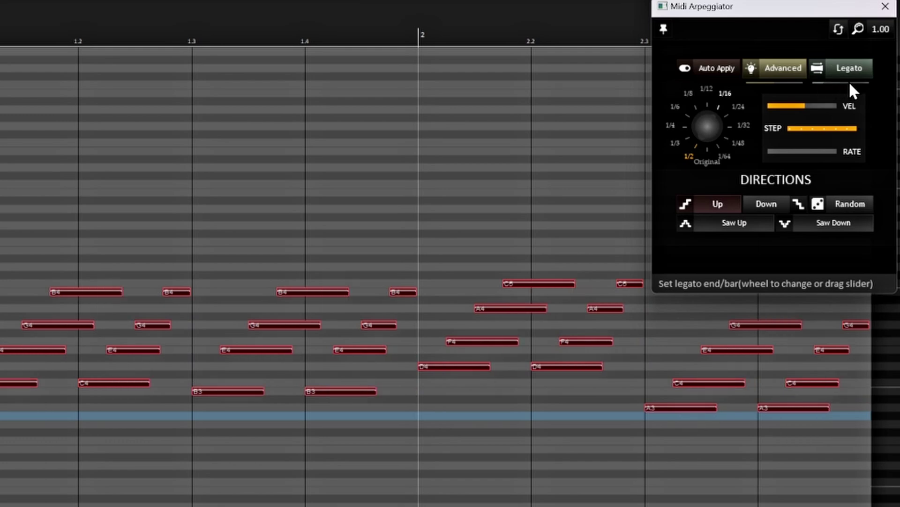
left_click(749, 71)
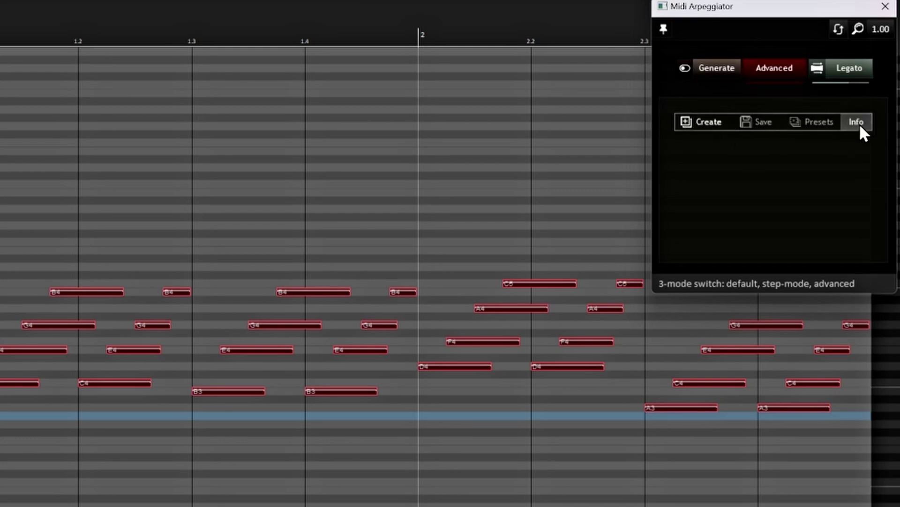
Step: Create a new step pattern and review its octave, gate, ratchet, rate and velocity steps
left_click(694, 122)
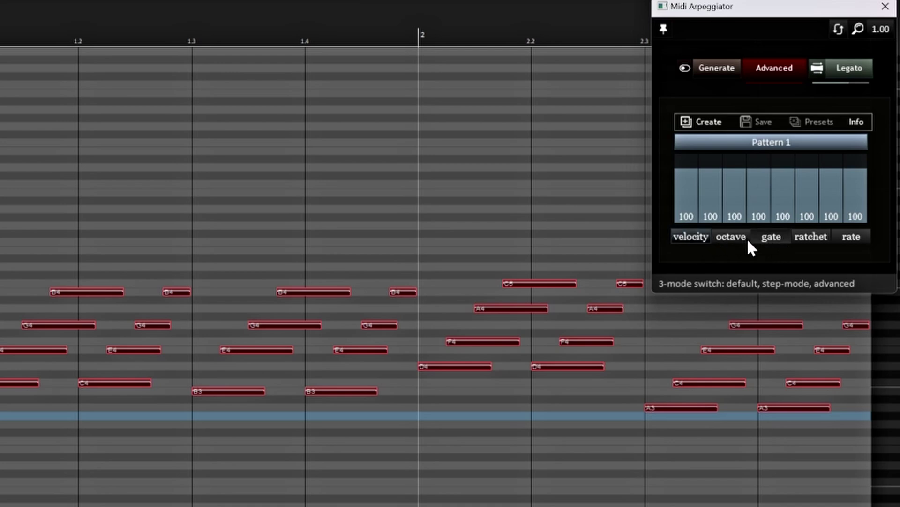
left_click(733, 237)
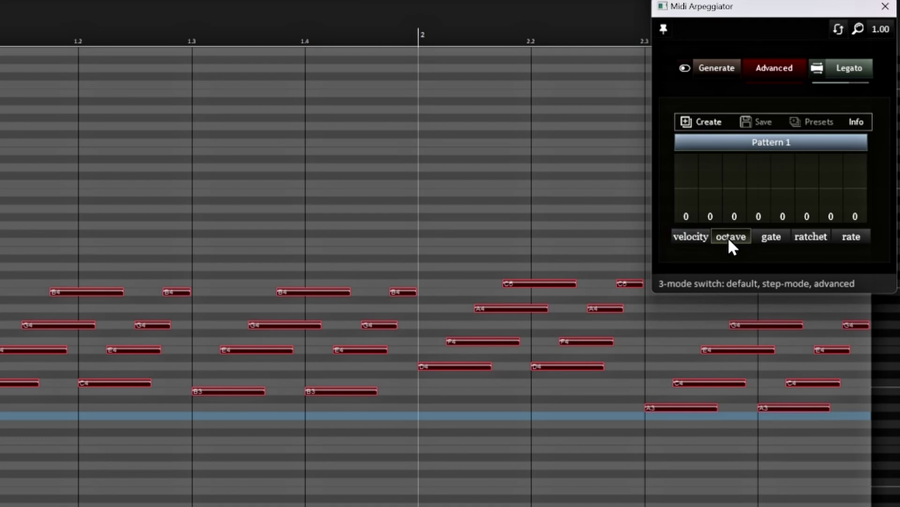
left_click(735, 177)
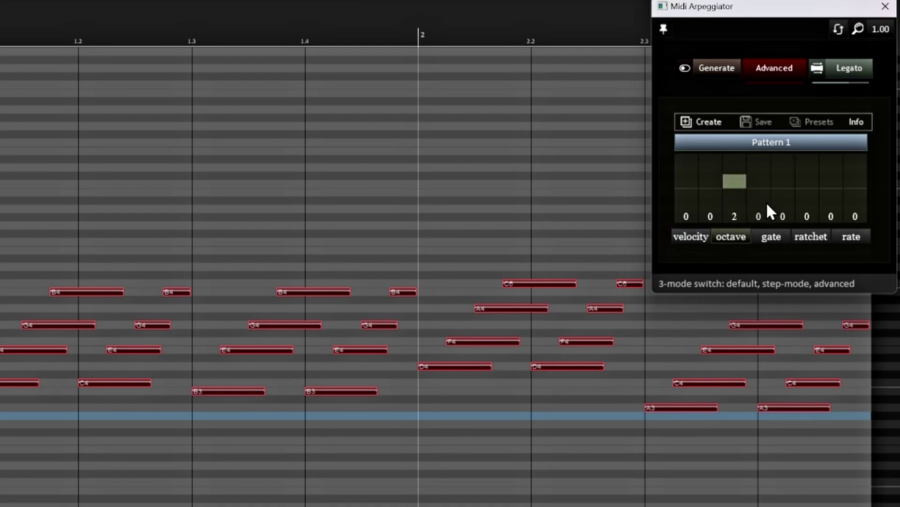
left_click_drag(732, 175, 735, 177)
left_click(772, 243)
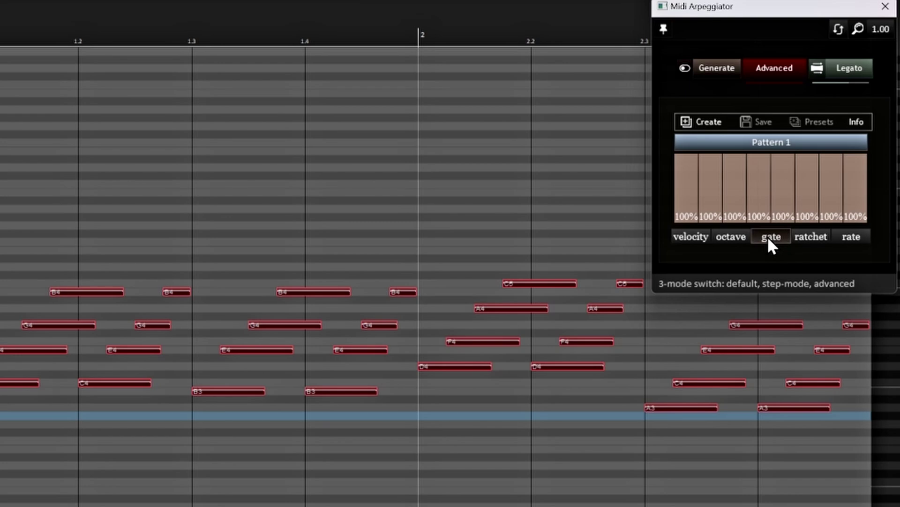
left_click(810, 243)
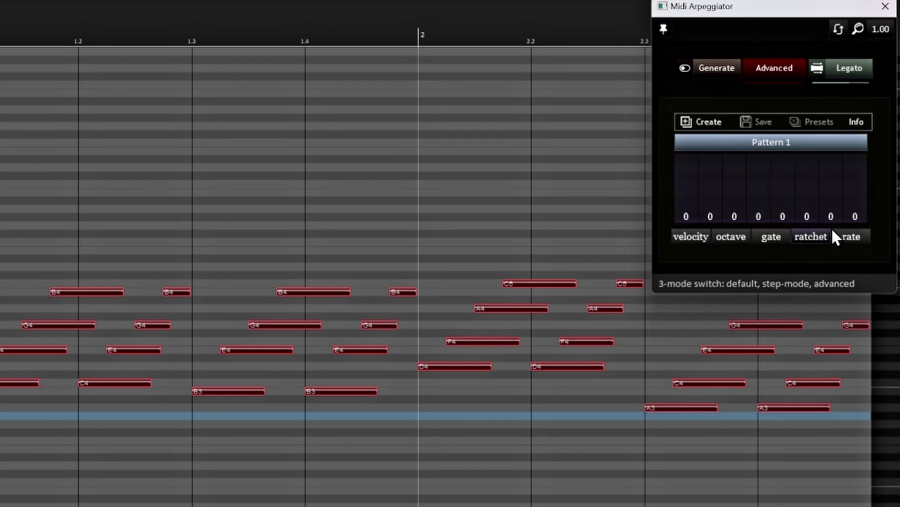
left_click(849, 238)
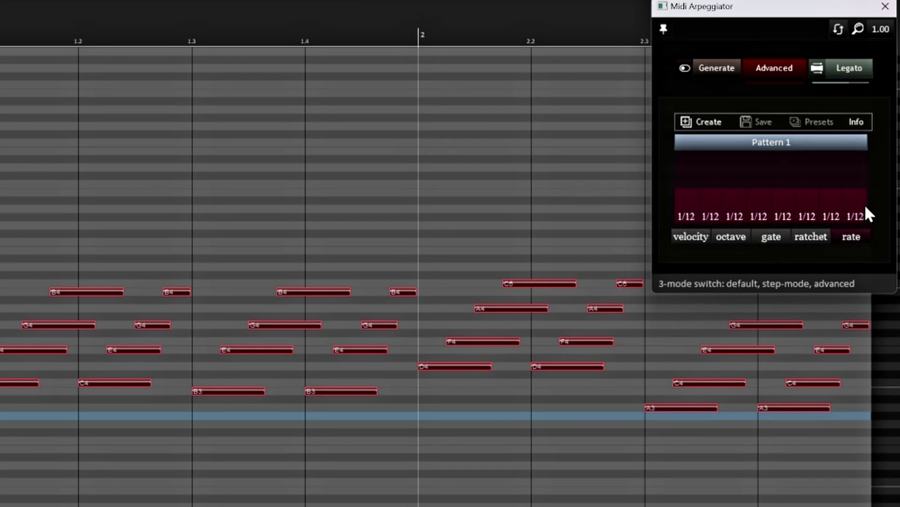
left_click(688, 235)
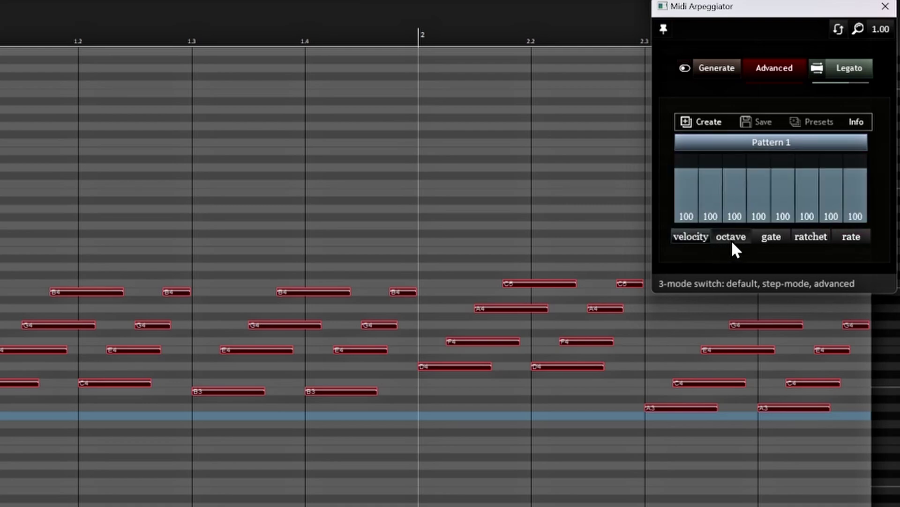
Step: Regenerate the arpeggio, play it, then switch to advanced random direction and play again
left_click(715, 72)
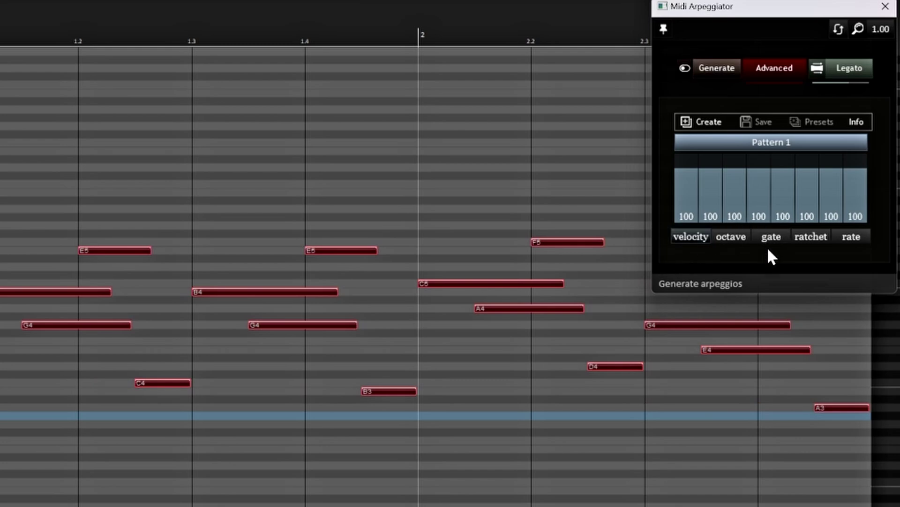
key("space")
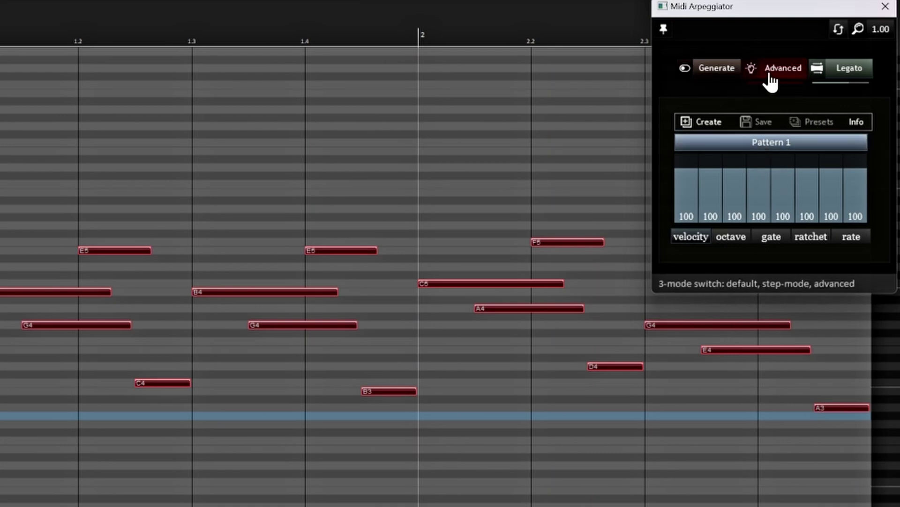
left_click(749, 71)
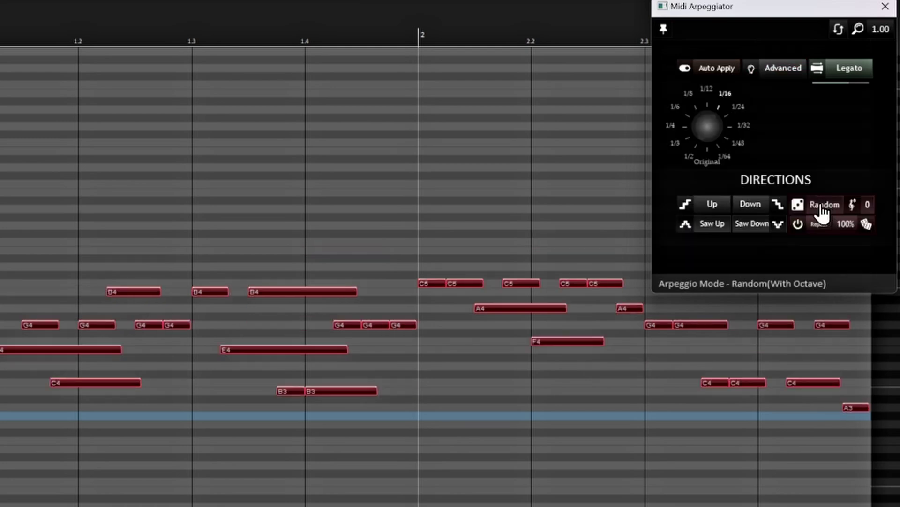
key("space")
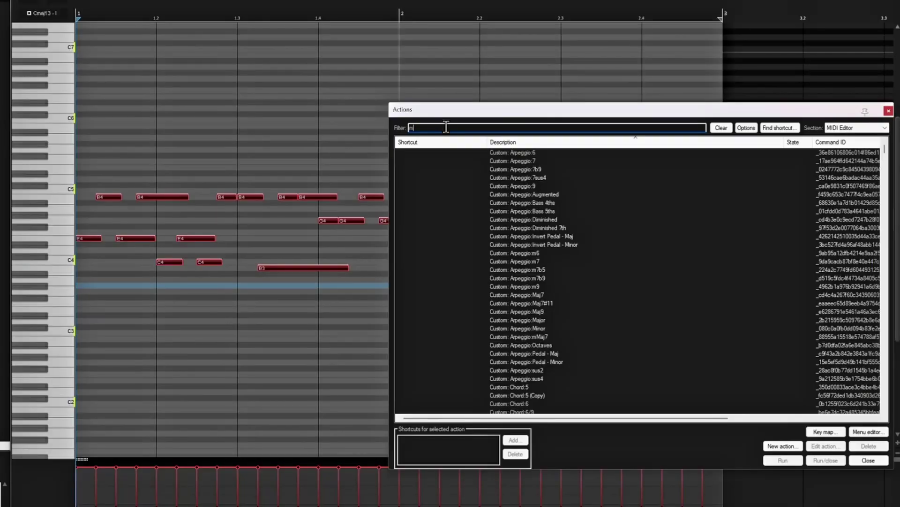
Step: Filter the actions by 'mr' and run Script: mrtnz_MVelocity.lua
type("mr")
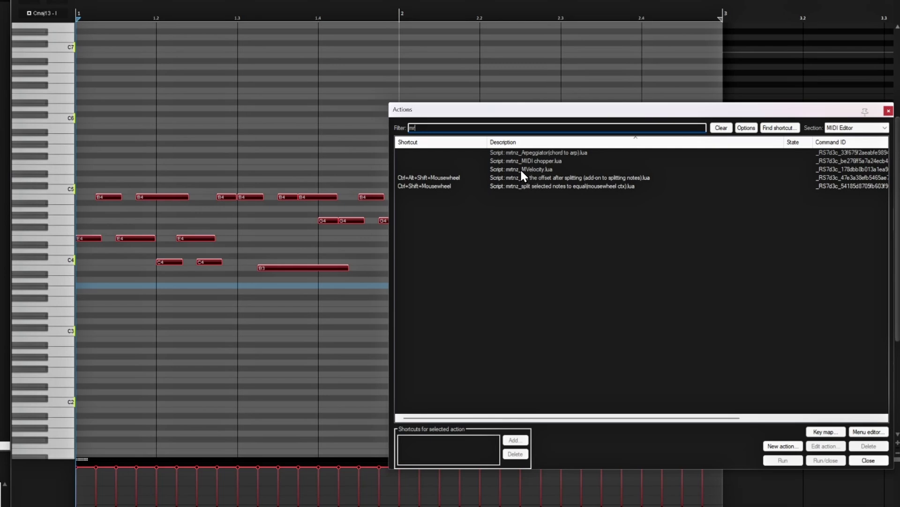
left_click(536, 170)
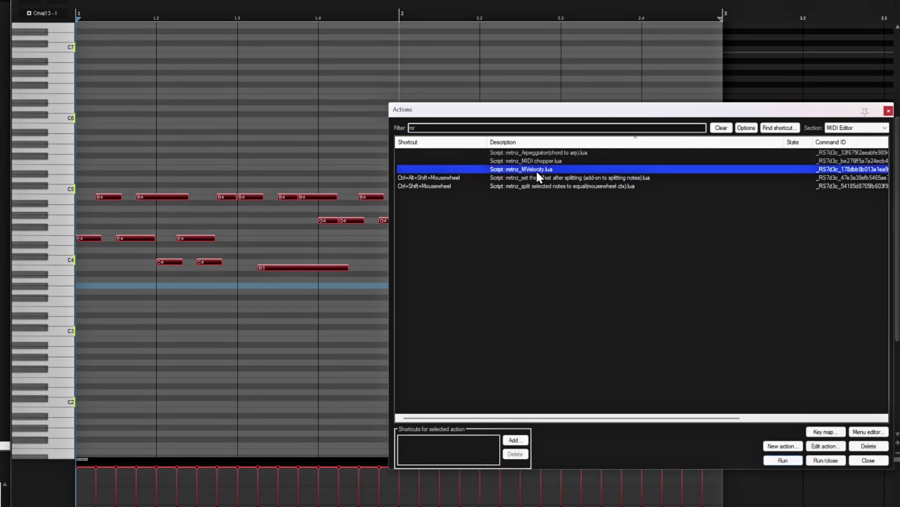
left_click(793, 461)
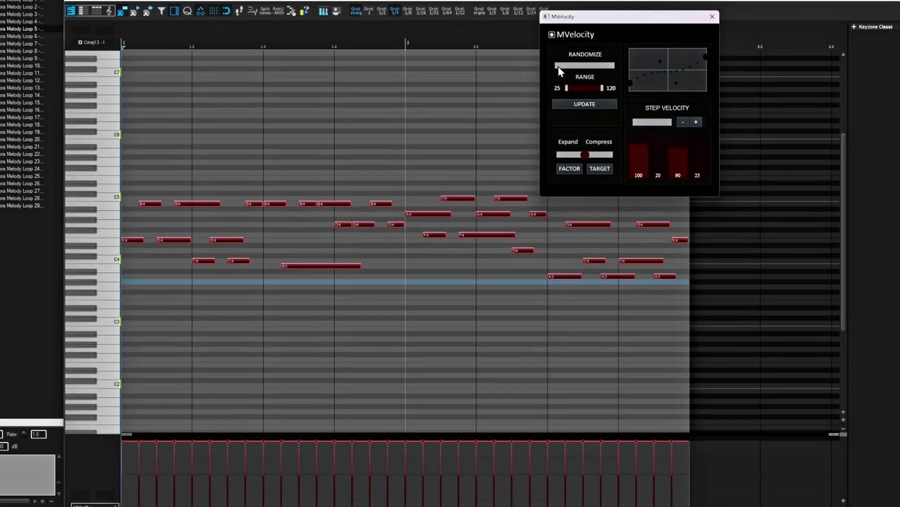
Step: Randomize the note velocities and narrow the random range to 10–93
left_click_drag(597, 115, 612, 115)
left_click_drag(566, 66, 586, 70)
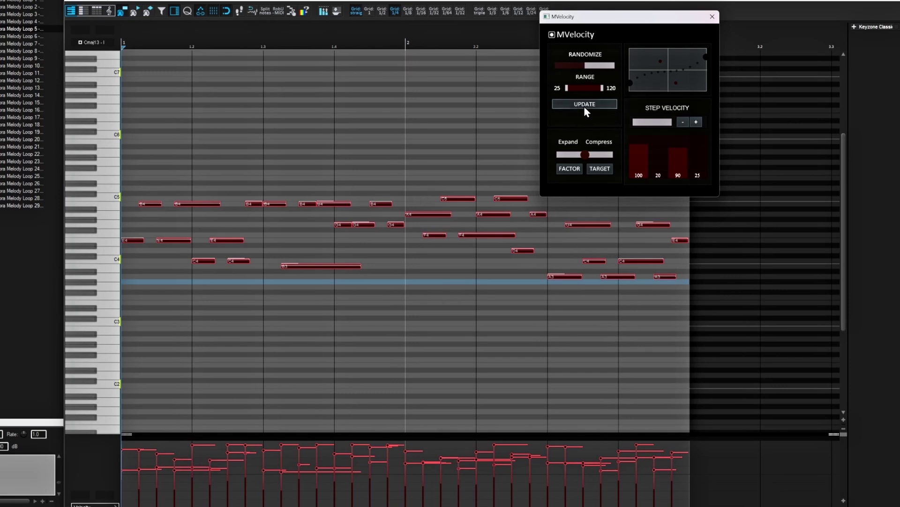
left_click_drag(604, 88, 594, 88)
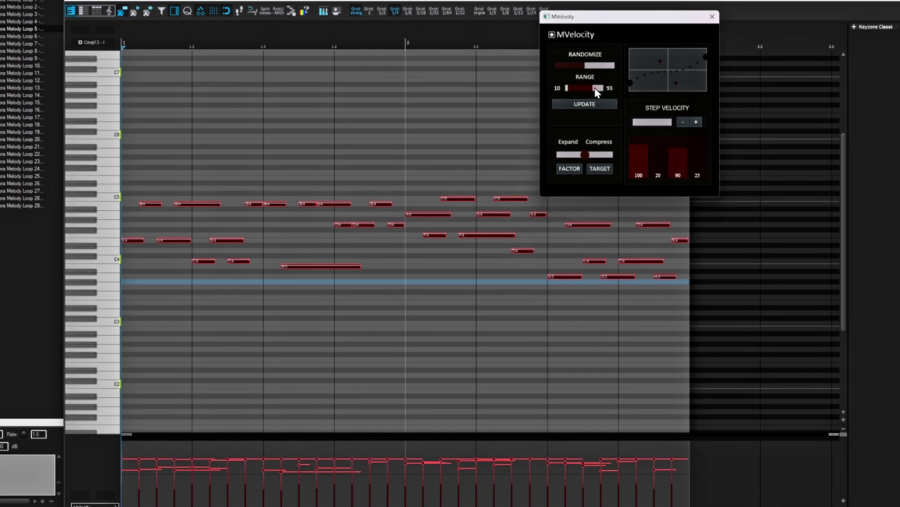
Step: Re-randomize several times, expand the velocity spread, then bend the curve into a rising ramp
left_click(582, 102)
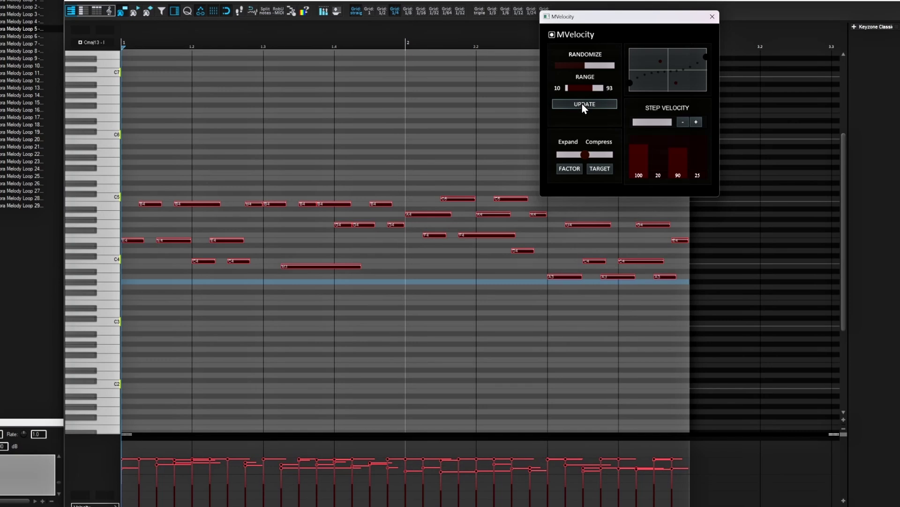
left_click(581, 102)
left_click(582, 103)
left_click(582, 103)
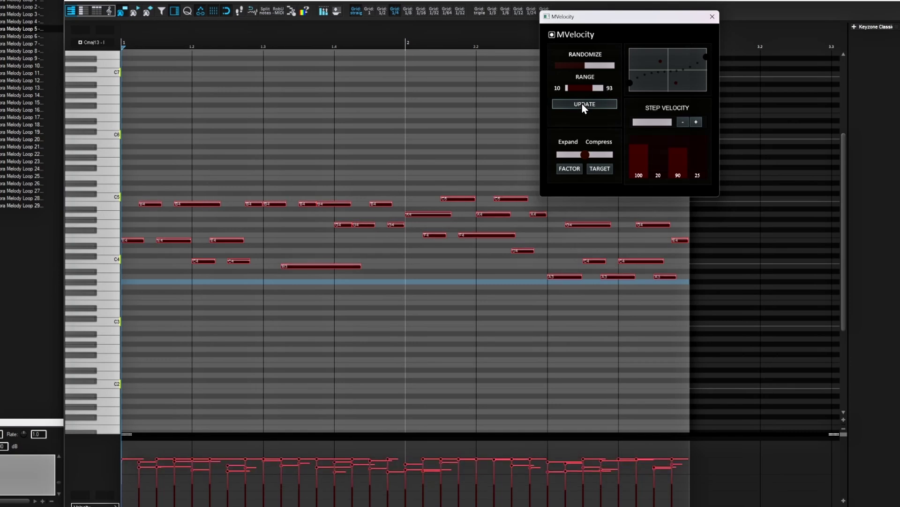
left_click(581, 102)
left_click(582, 103)
left_click(582, 102)
mouse_move(586, 157)
left_mouse_down()
mouse_move(565, 154)
mouse_move(609, 156)
mouse_move(558, 158)
mouse_move(632, 164)
mouse_move(587, 156)
left_mouse_up()
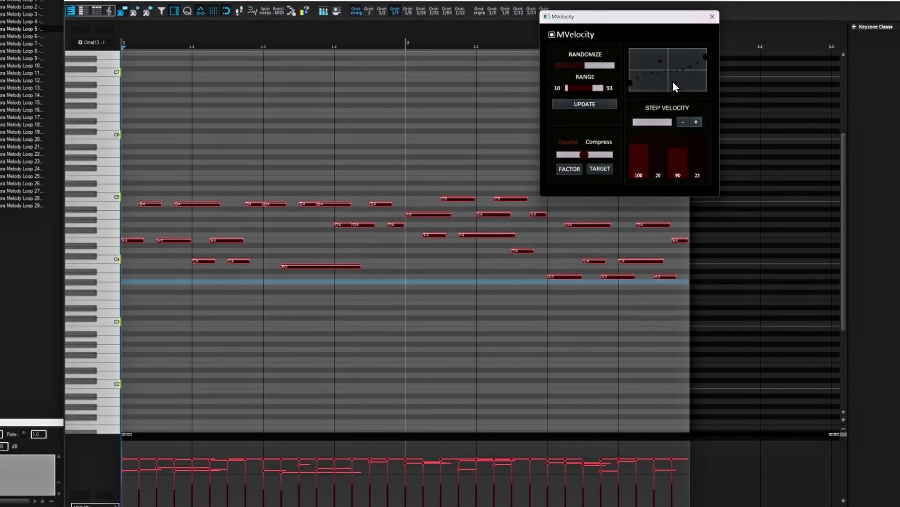
left_click_drag(677, 82, 684, 108)
Step: Raise Step Velocity to add stepped accents and apply them with Expand
mouse_move(635, 123)
left_mouse_down()
mouse_move(685, 129)
mouse_move(624, 120)
left_mouse_up()
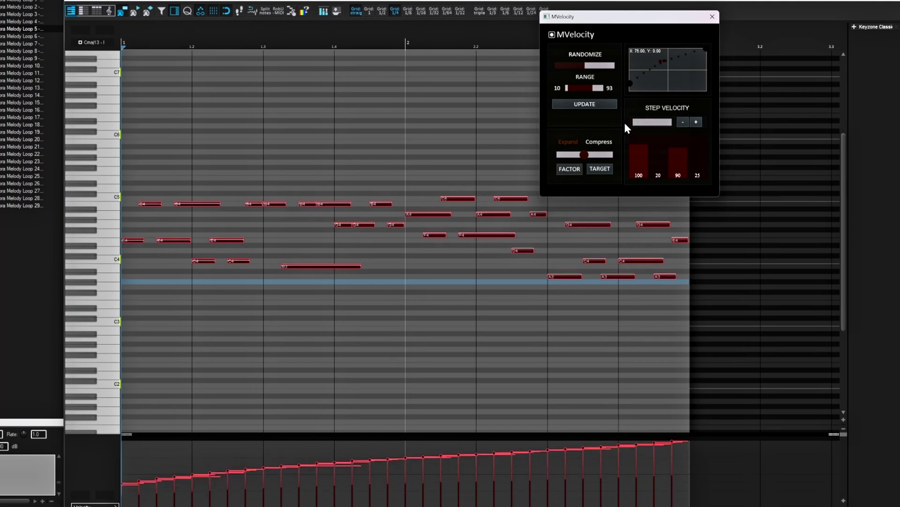
left_click(643, 167)
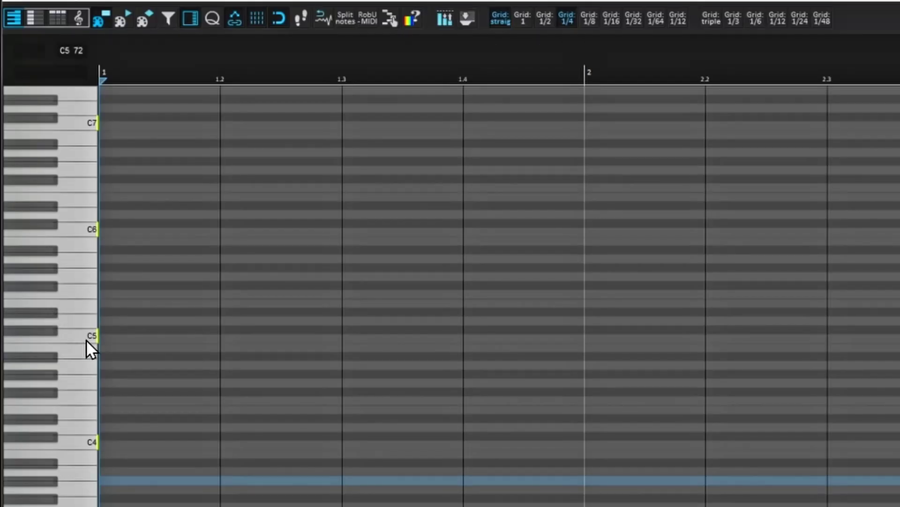
Step: Draw a C5 note from beat 1 to 1.3 and wheel-split it into four equal C5 notes
left_click_drag(101, 338, 349, 339)
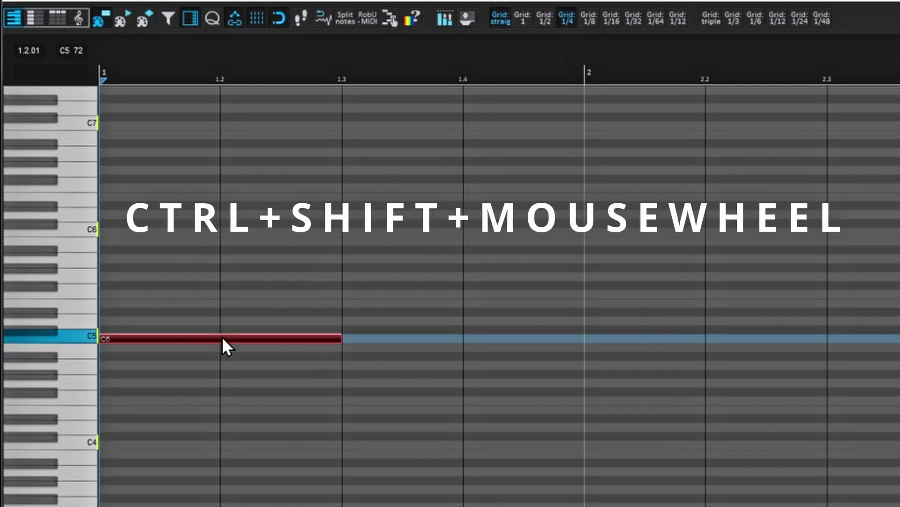
scroll(221, 336, "down", 1)
scroll(237, 335, "down", 1)
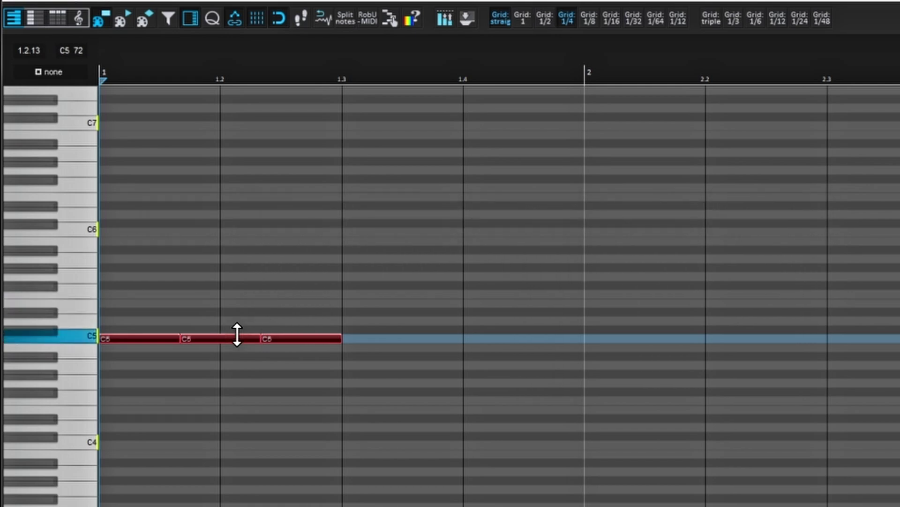
scroll(238, 334, "down", 1)
scroll(238, 335, "down", 1)
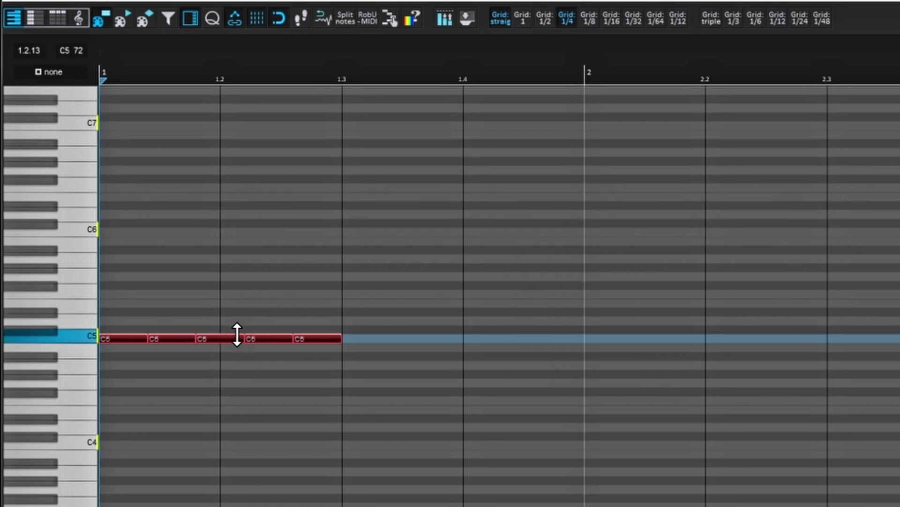
scroll(237, 335, "down", 1)
scroll(237, 335, "down", 2)
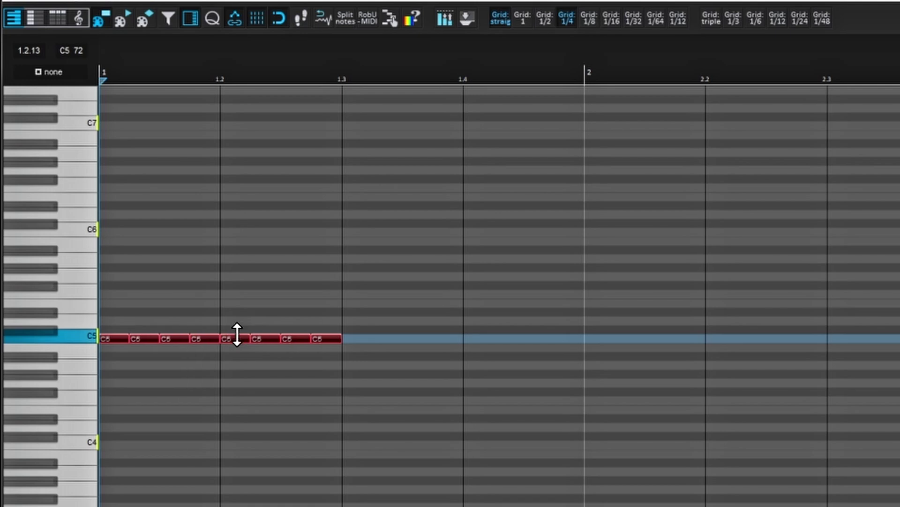
scroll(237, 335, "up", 6)
scroll(237, 334, "down", 3)
scroll(238, 335, "down", 2)
scroll(237, 334, "up", 6)
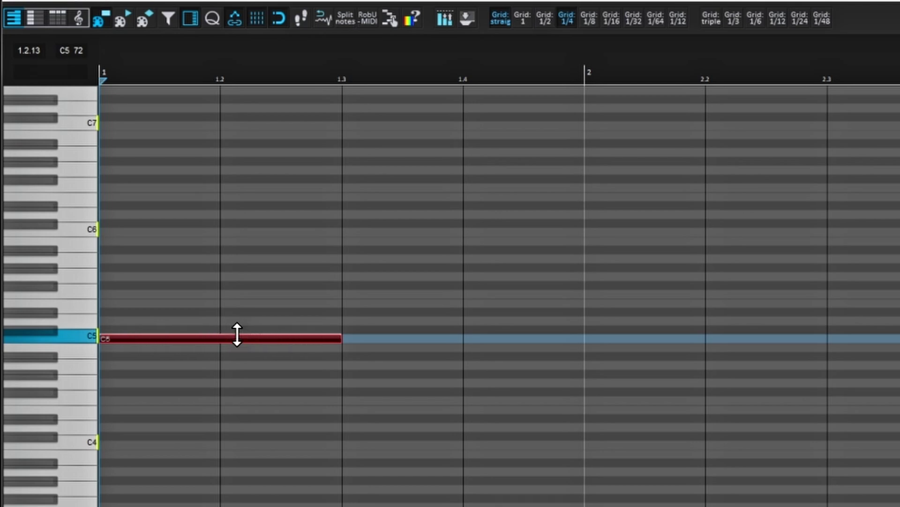
scroll(272, 336, "down", 2)
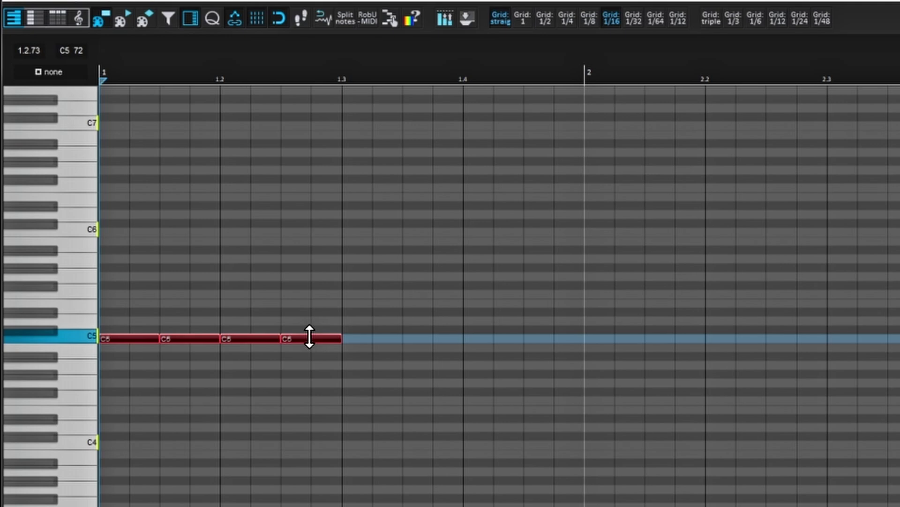
Step: Shift the split offset with Ctrl+Alt+Shift wheel so later C5 notes are shorter, then close Actions
scroll(310, 337, "down", 2)
scroll(309, 337, "down", 1)
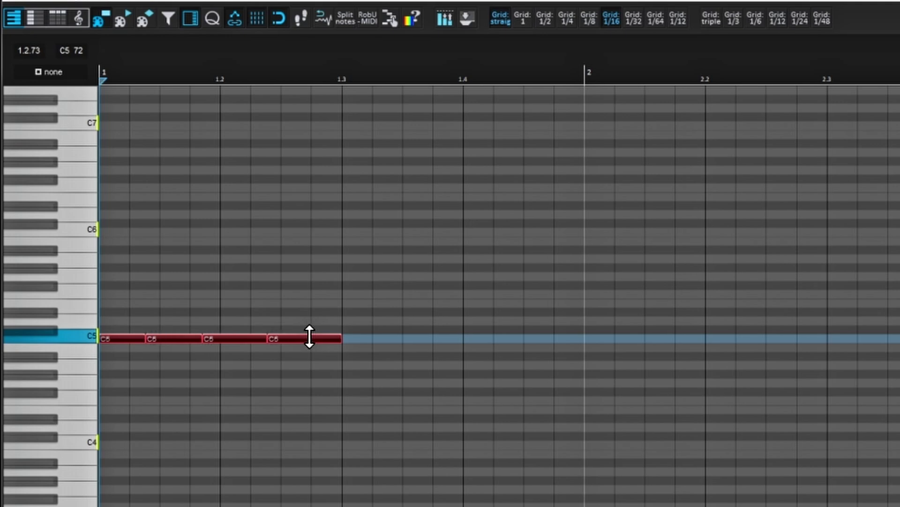
scroll(309, 337, "up", 4)
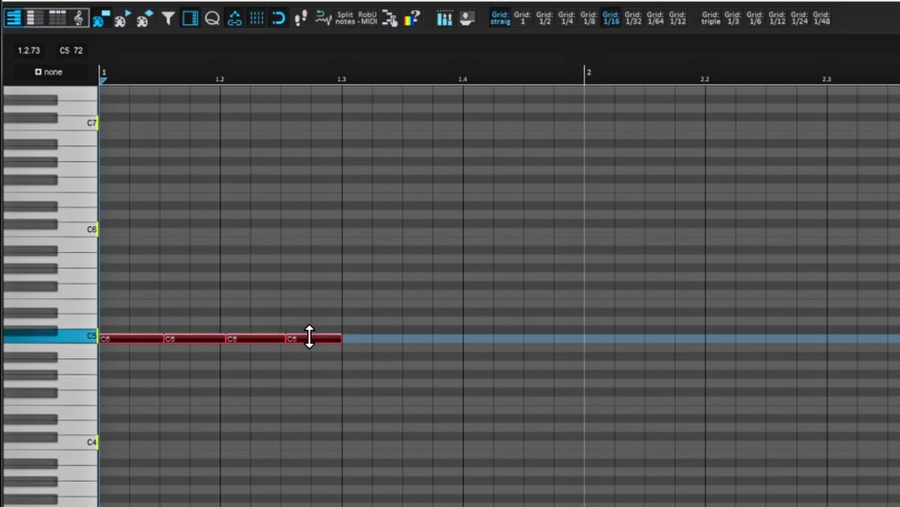
scroll(324, 338, "up", 4)
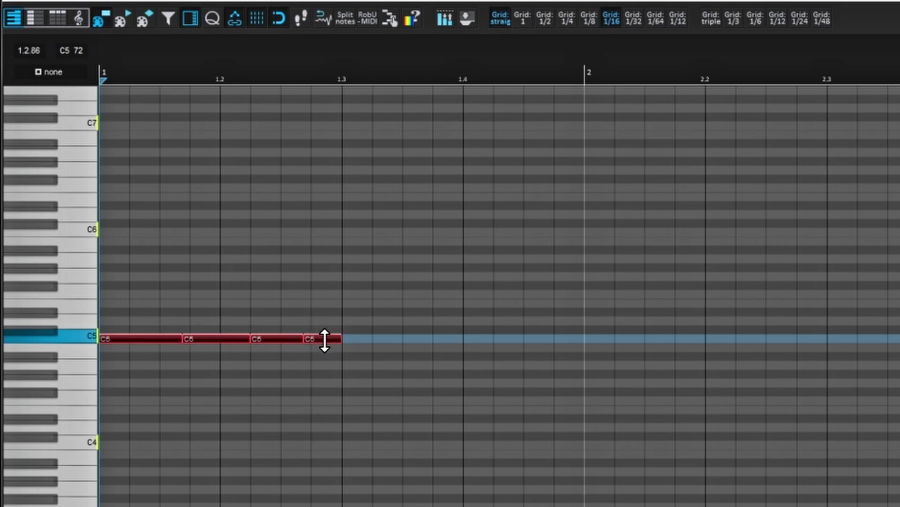
scroll(325, 339, "down", 2)
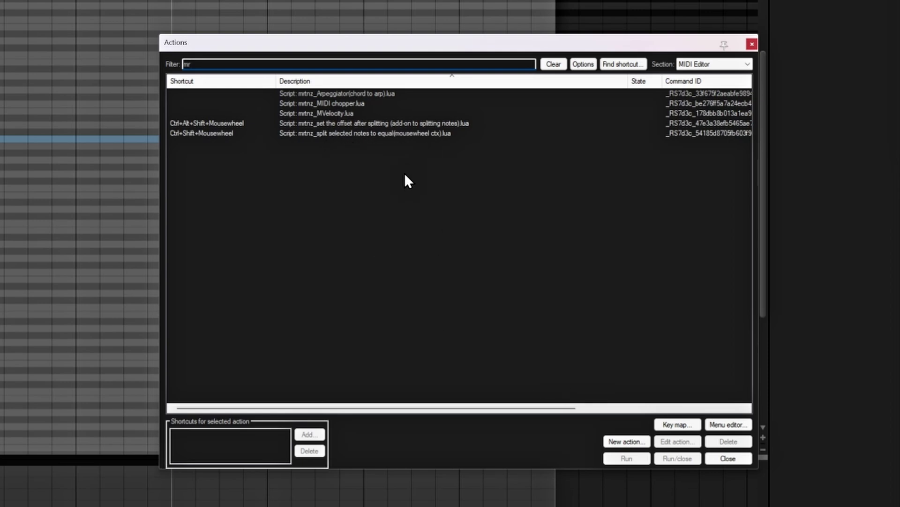
left_click(728, 458)
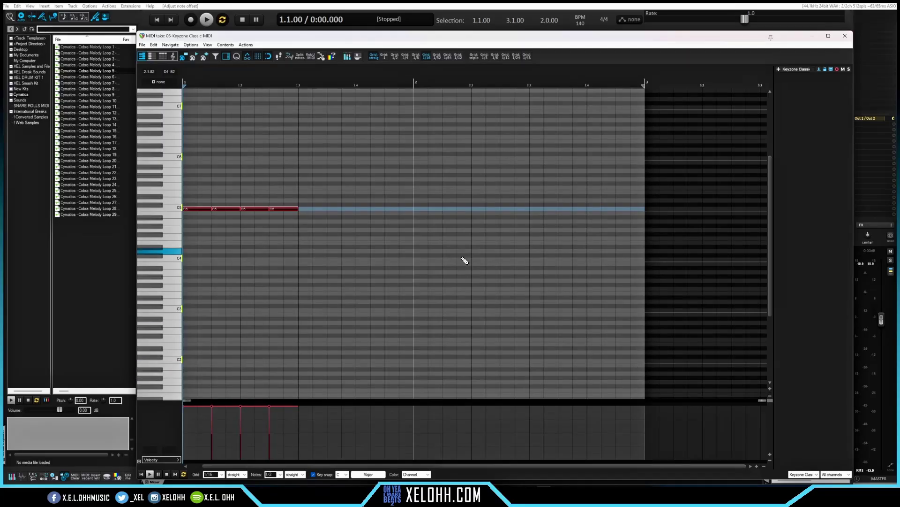